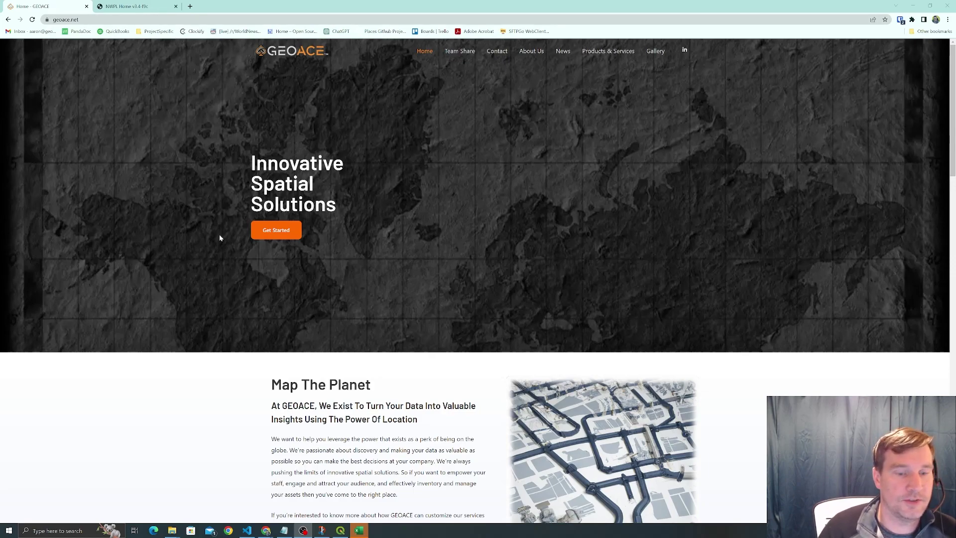
Start editing plants_copy and place a new point near Oneida Avenue
{"action": "left_click", "coordinate": [341, 531]}
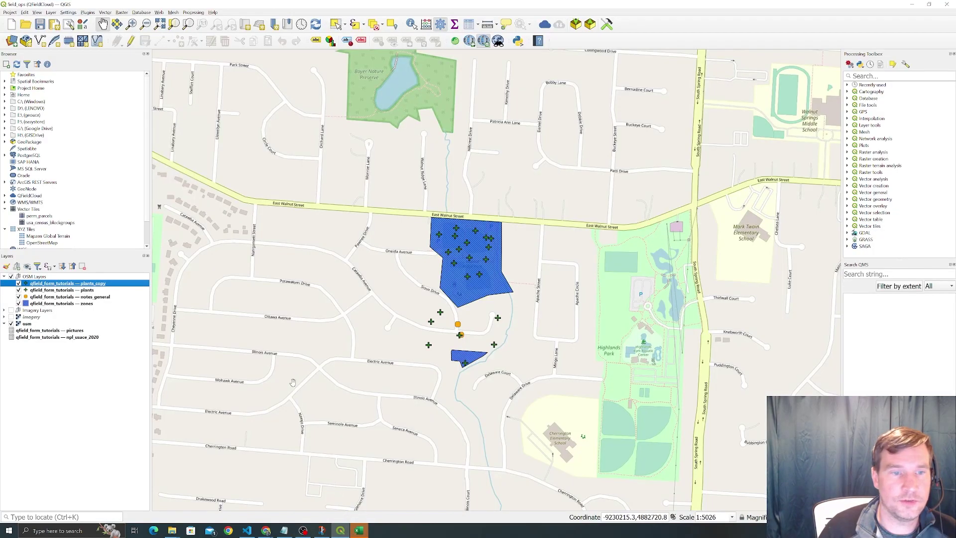
{"action": "left_click", "coordinate": [131, 41]}
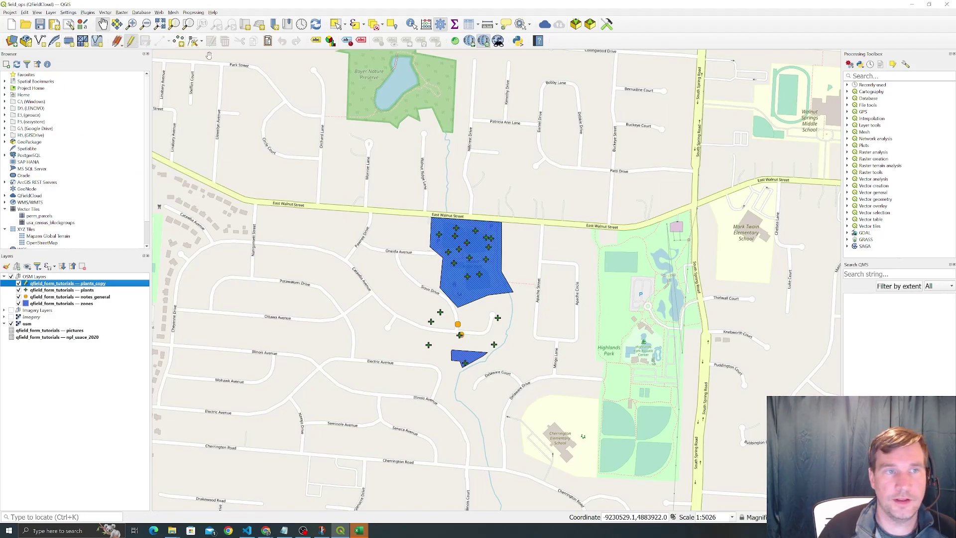
{"action": "left_click", "coordinate": [160, 41]}
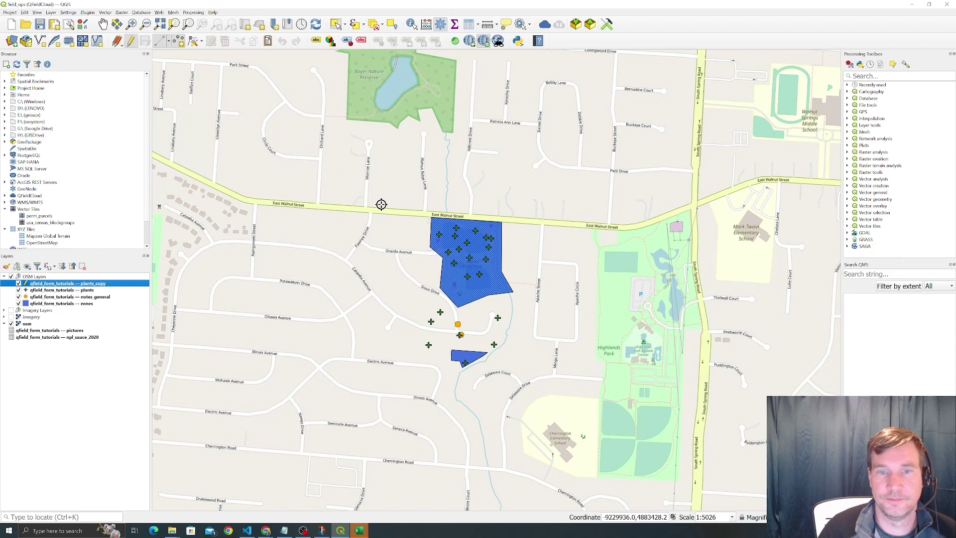
{"action": "left_click", "coordinate": [402, 245]}
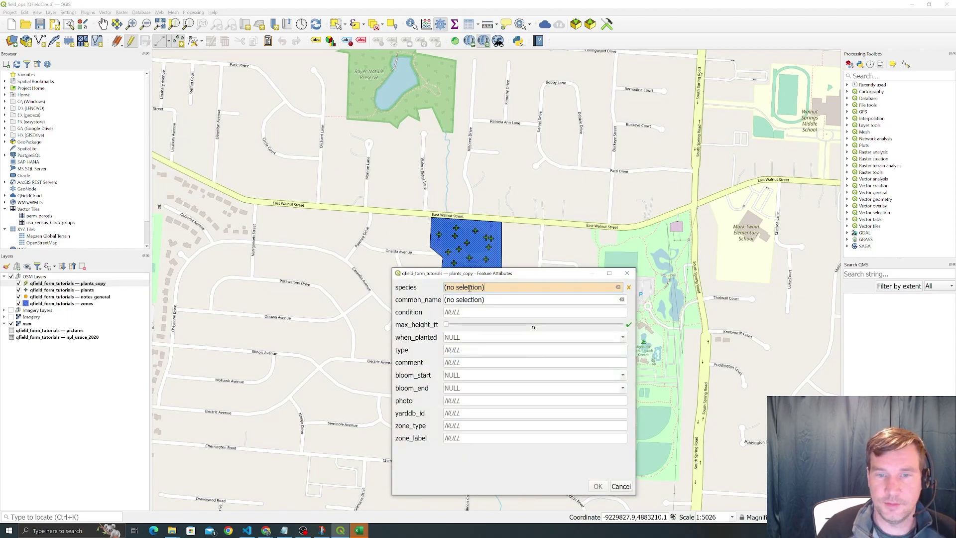
Set the species to Acer nigrum from the autocomplete suggestions
{"action": "left_click_drag", "start_coordinate": [486, 287], "coordinate": [433, 283]}
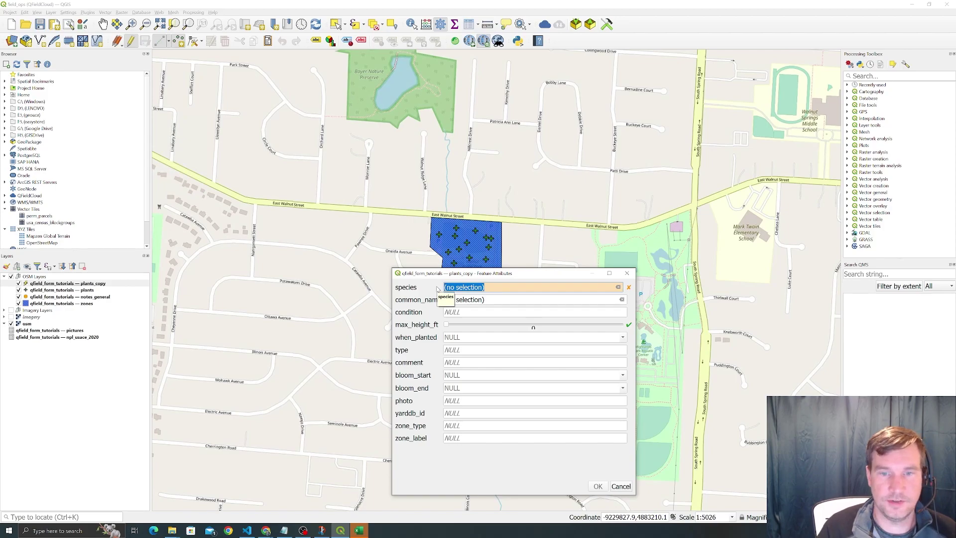
{"action": "type", "text": "A"}
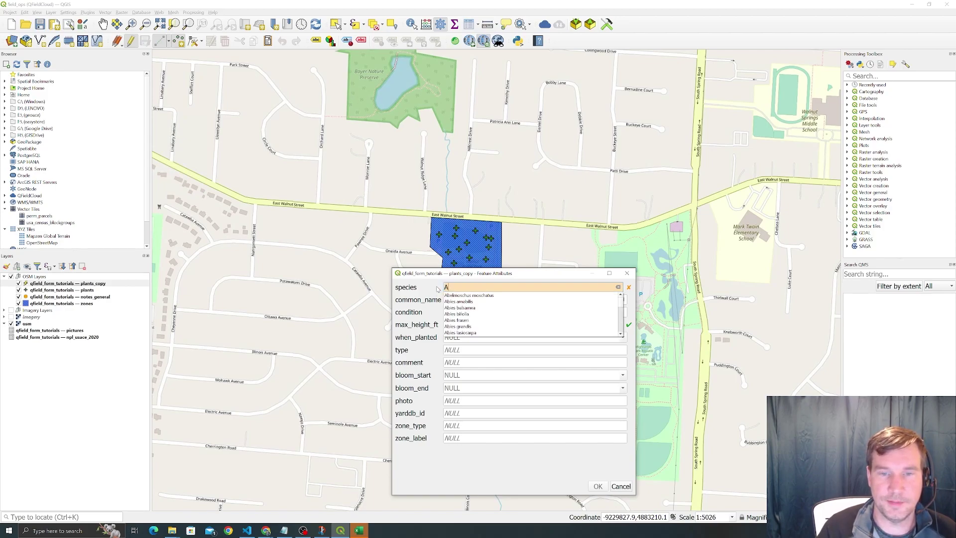
{"action": "type", "text": "cer"}
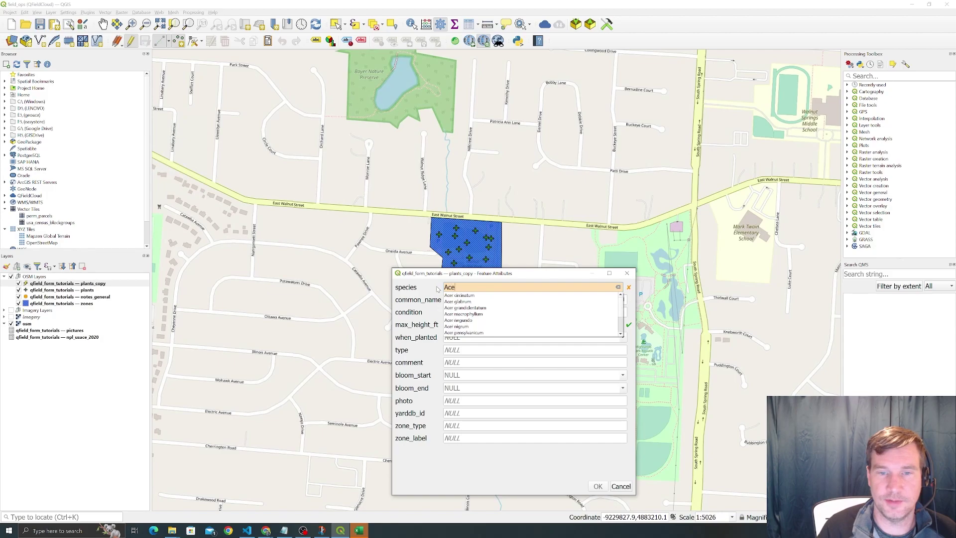
{"action": "left_click", "coordinate": [456, 327]}
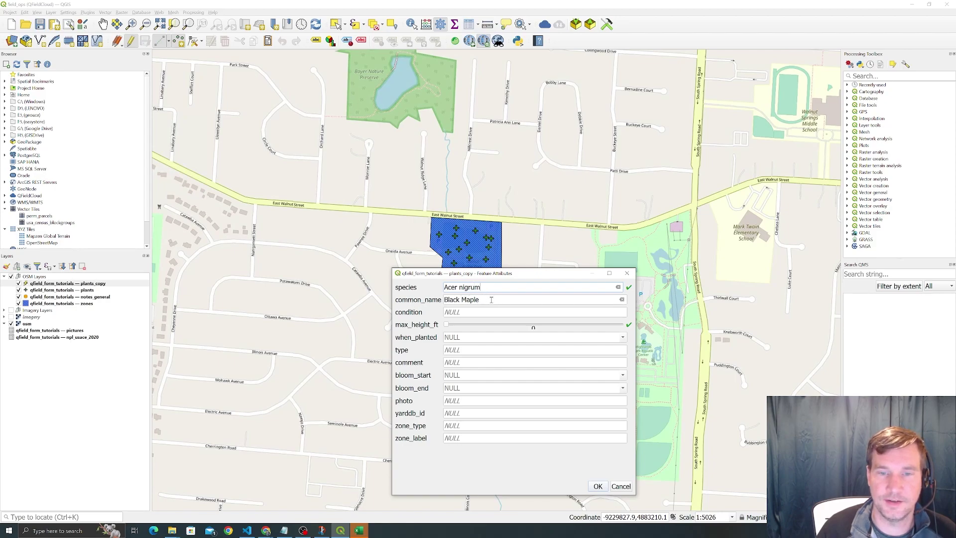
Clear species, pick Black Maple as common_name, and confirm the new point
{"action": "key", "text": "ctrl+a"}
{"action": "key", "text": "BackSpace"}
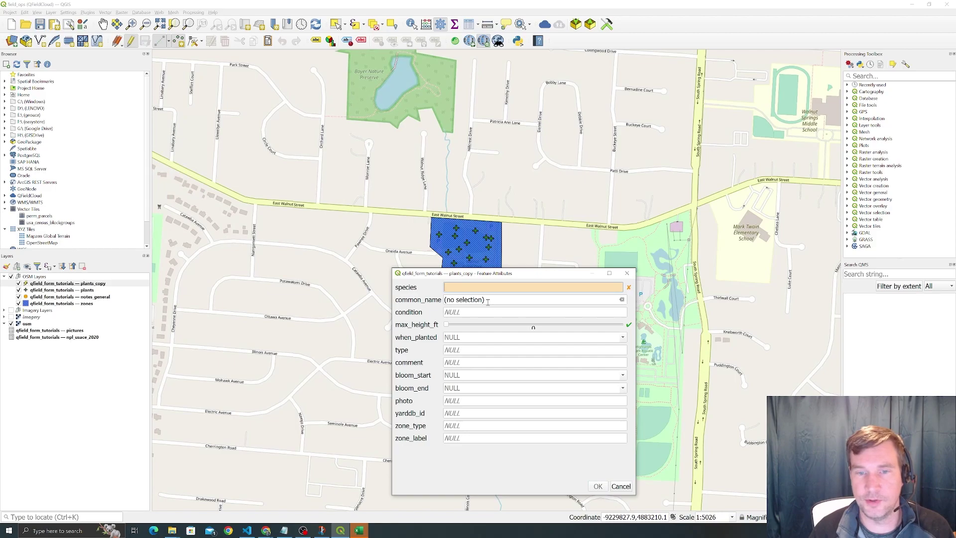
{"action": "key", "text": "Tab"}
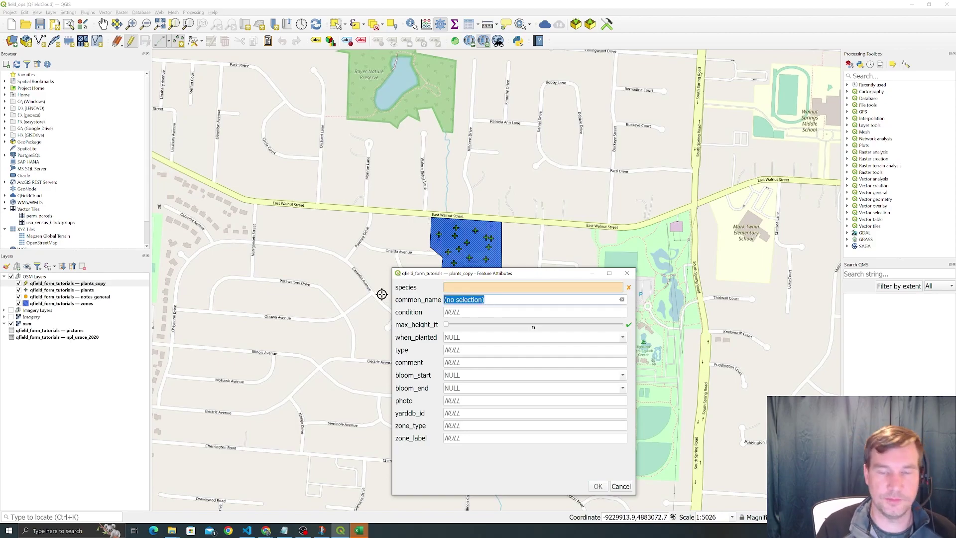
{"action": "type", "text": "Black"}
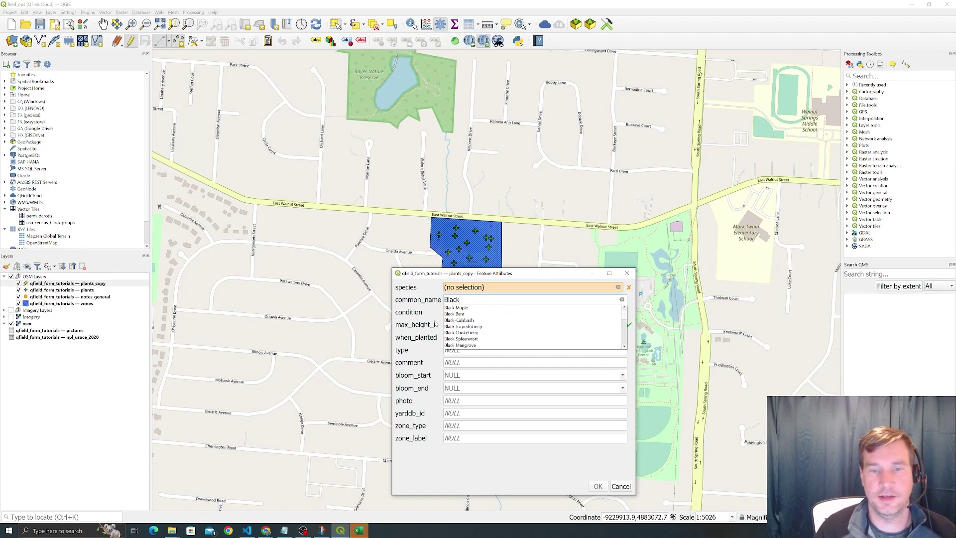
{"action": "left_click", "coordinate": [455, 309]}
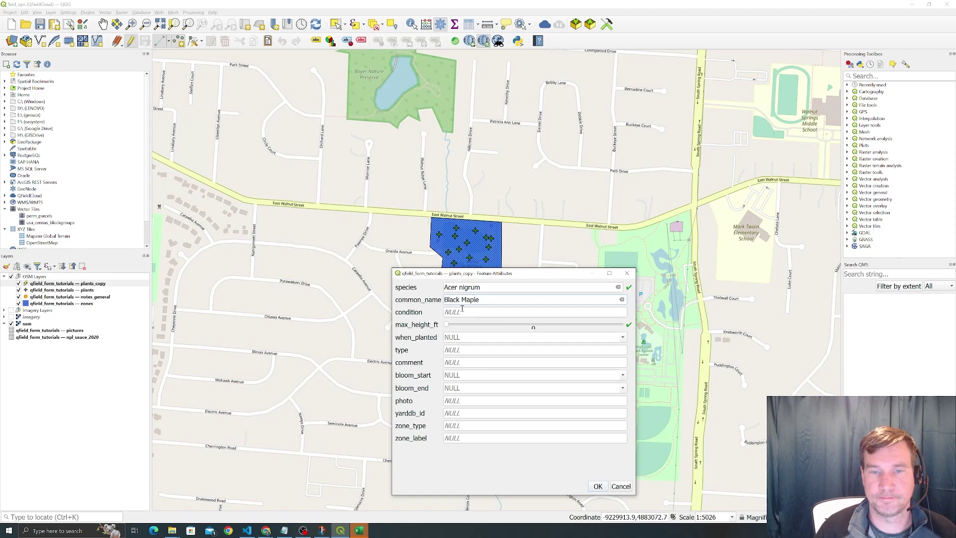
{"action": "left_click", "coordinate": [597, 487]}
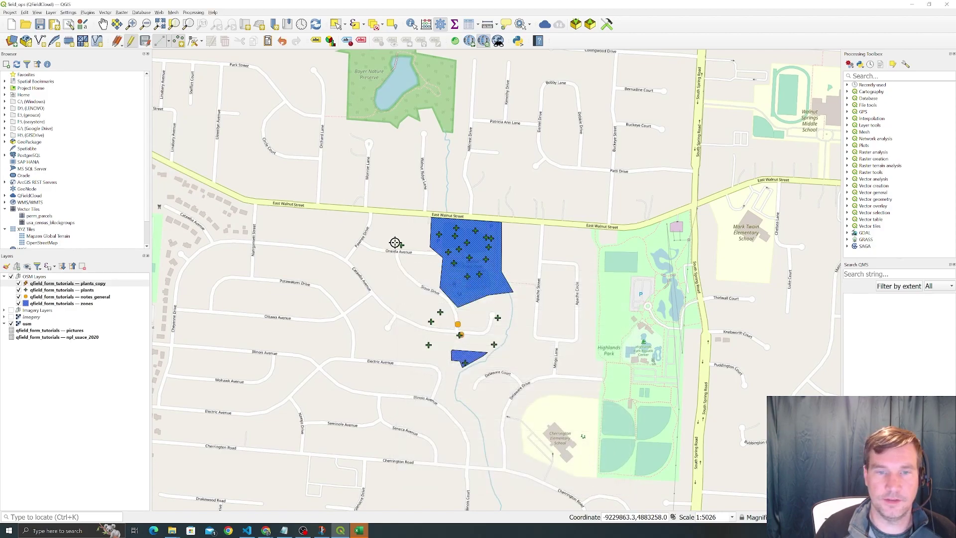
Go to the National Wetland Plant List page in Chrome, then bring up the Excel plant list
{"action": "left_click", "coordinate": [912, 5]}
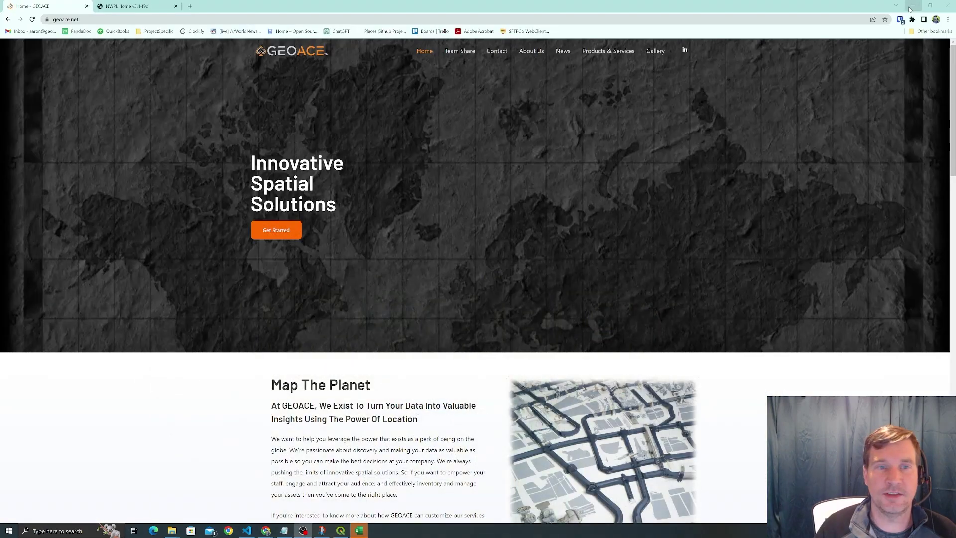
{"action": "left_click", "coordinate": [125, 6]}
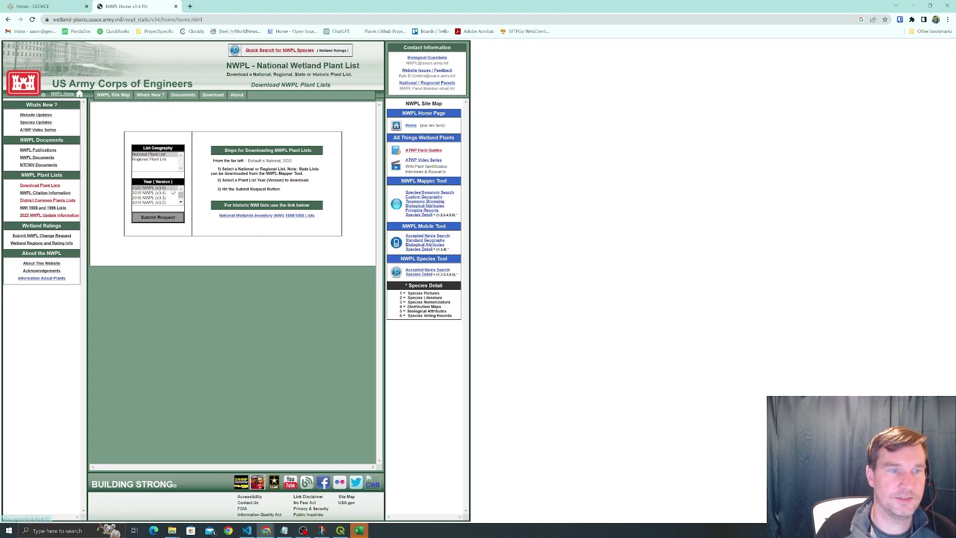
{"action": "left_click", "coordinate": [359, 531]}
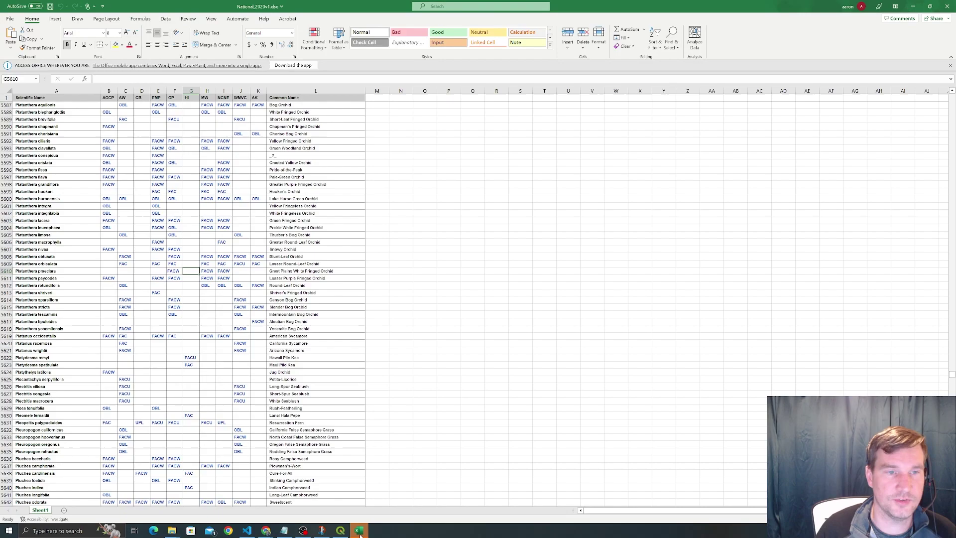
Minimize the Excel plant list workbook to return to the NWPL page
{"action": "left_click", "coordinate": [913, 8]}
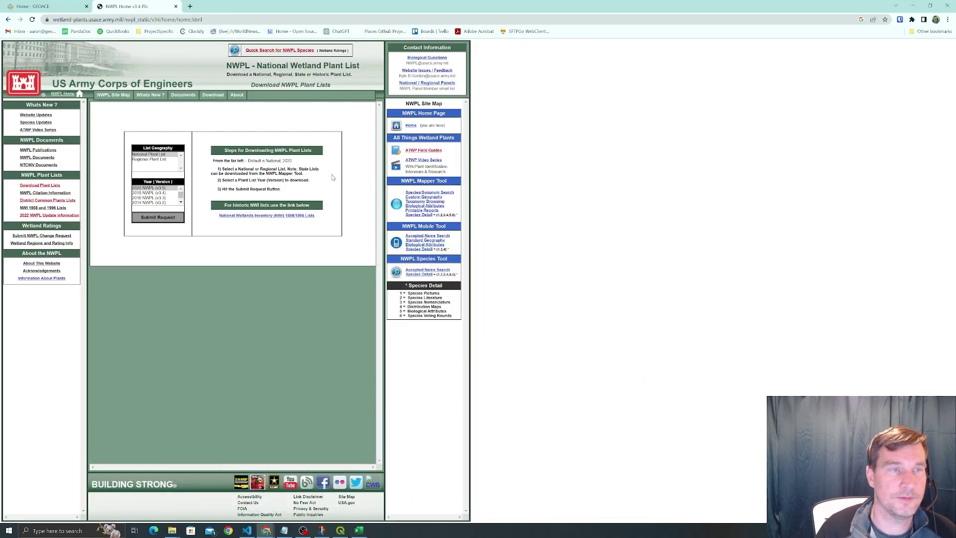
Return to QGIS, dismiss the Lizmap update and authentication notices, and select npl_usace_2020
{"action": "left_click", "coordinate": [340, 530]}
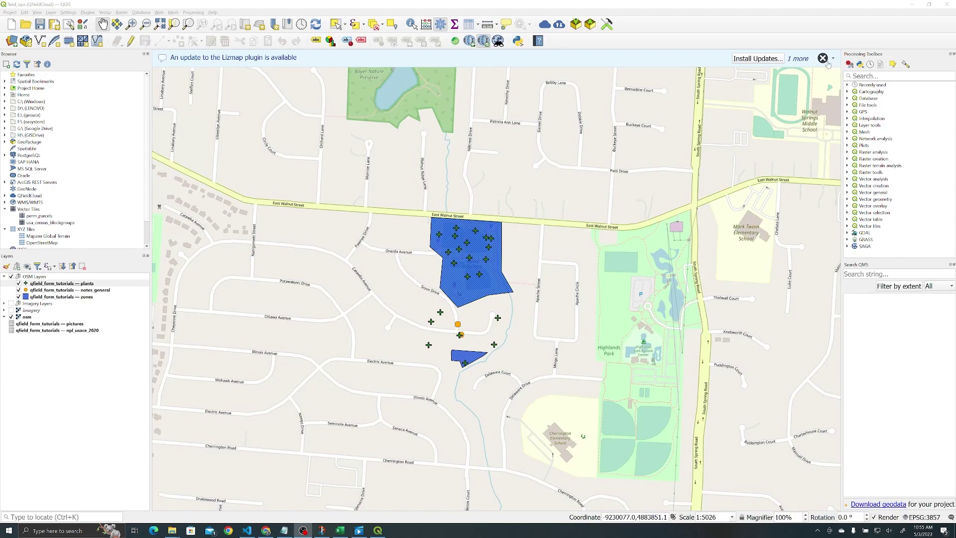
{"action": "left_click", "coordinate": [822, 59]}
{"action": "left_click", "coordinate": [822, 58]}
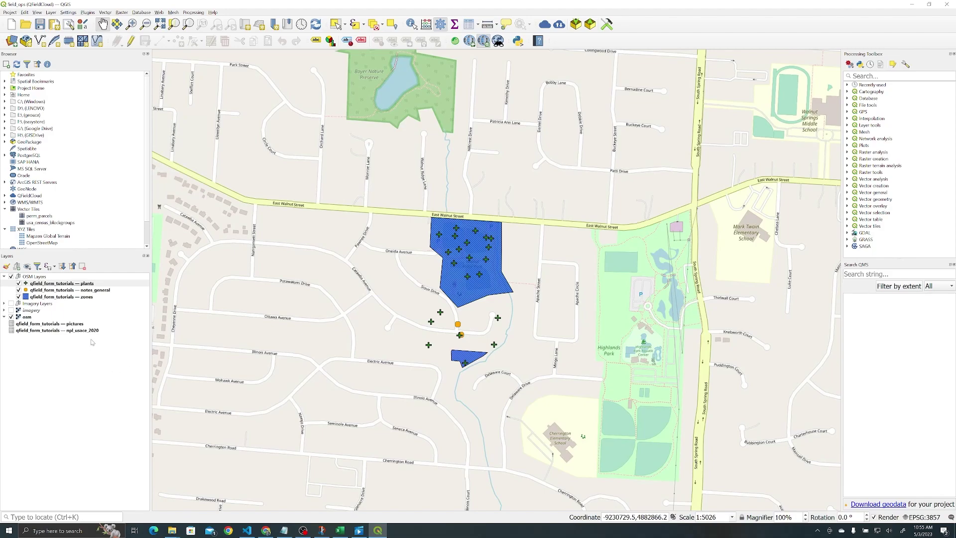
{"action": "left_click", "coordinate": [81, 332]}
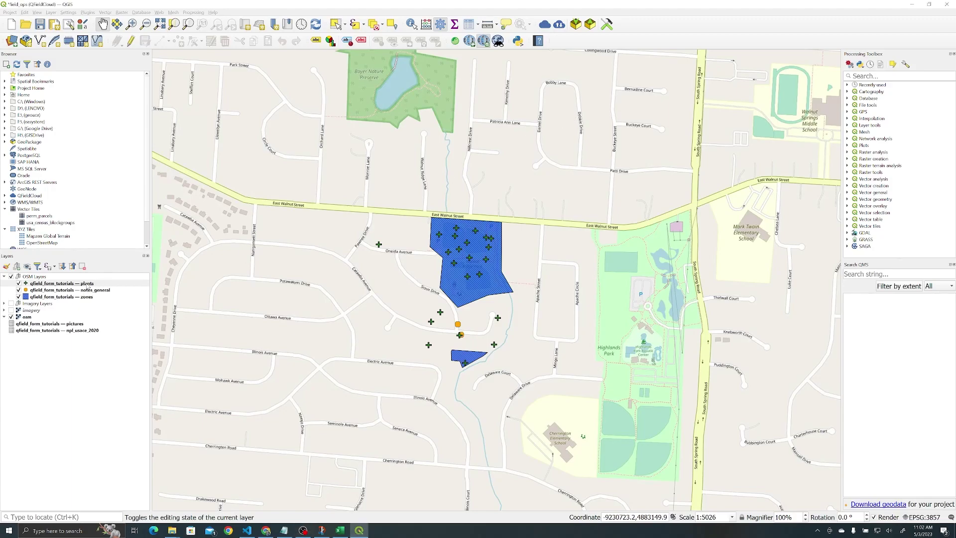
In the plants layer's Attributes Form, set the species widget to Value Relation
{"action": "right_click", "coordinate": [87, 283]}
{"action": "left_click", "coordinate": [133, 455]}
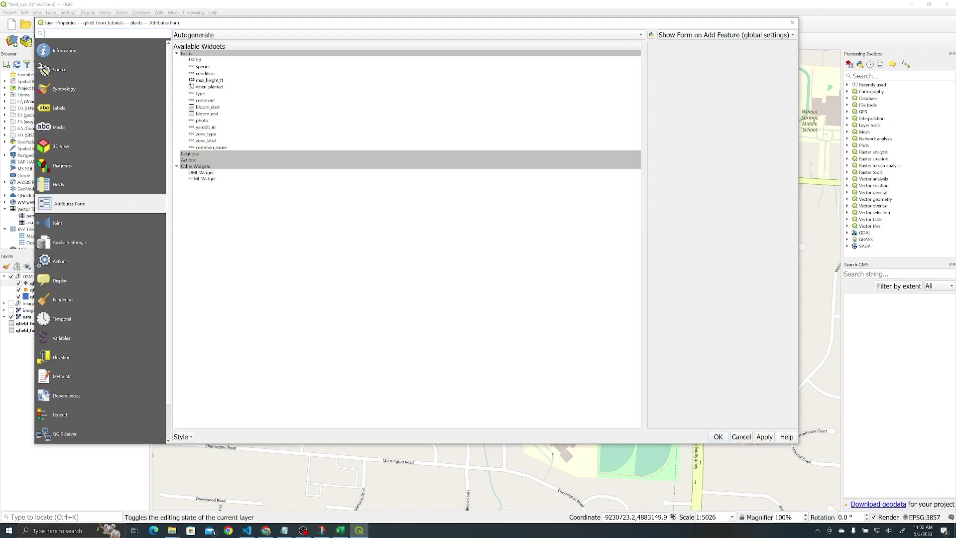
{"action": "left_click", "coordinate": [204, 67]}
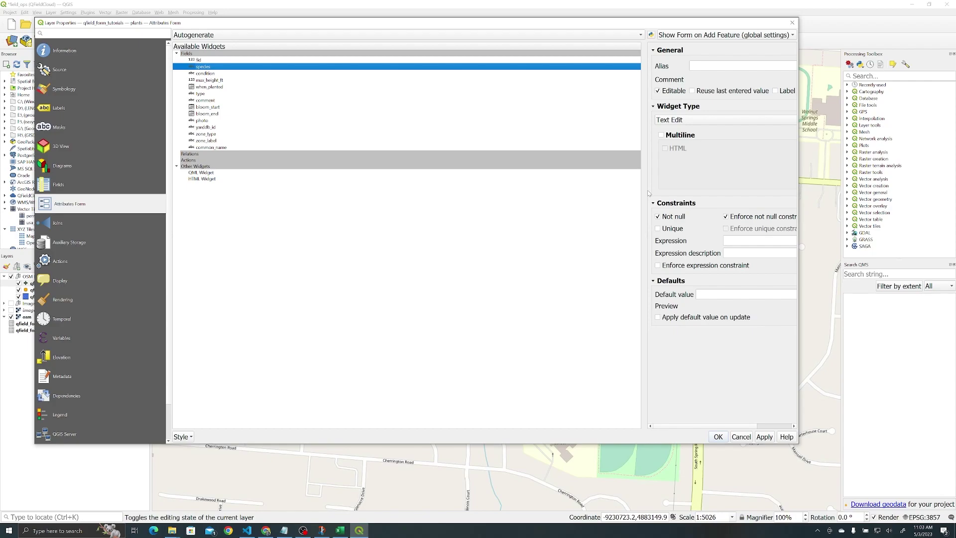
{"action": "left_click_drag", "start_coordinate": [649, 193], "coordinate": [298, 180]}
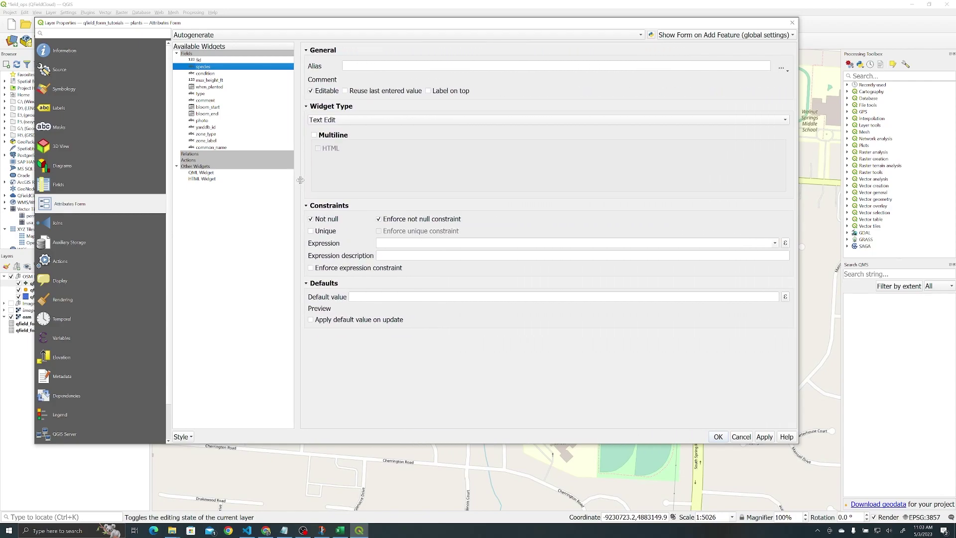
{"action": "left_click", "coordinate": [337, 121]}
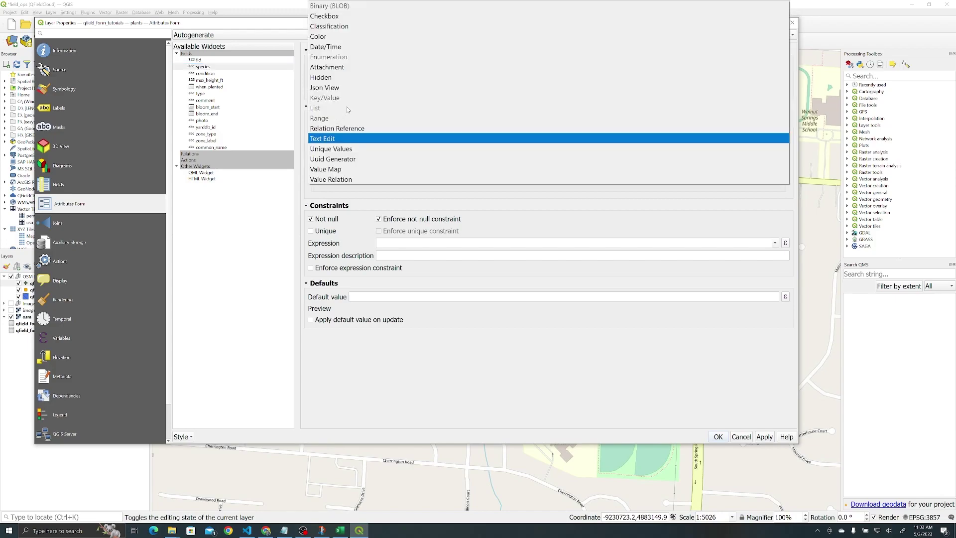
{"action": "left_click", "coordinate": [337, 180]}
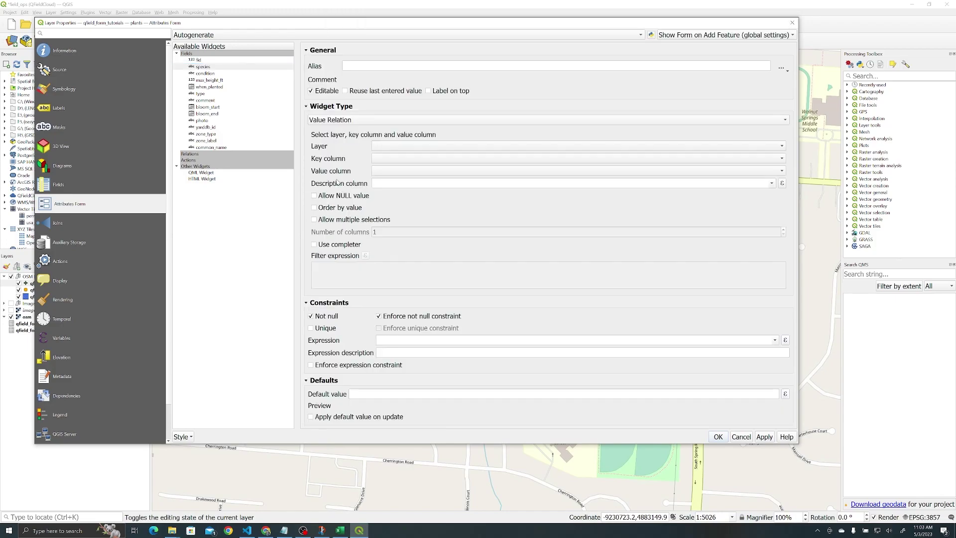
Use npl_usace_2020 with Scientific Name as key, value and description, enable completer, and apply
{"action": "left_click", "coordinate": [385, 148]}
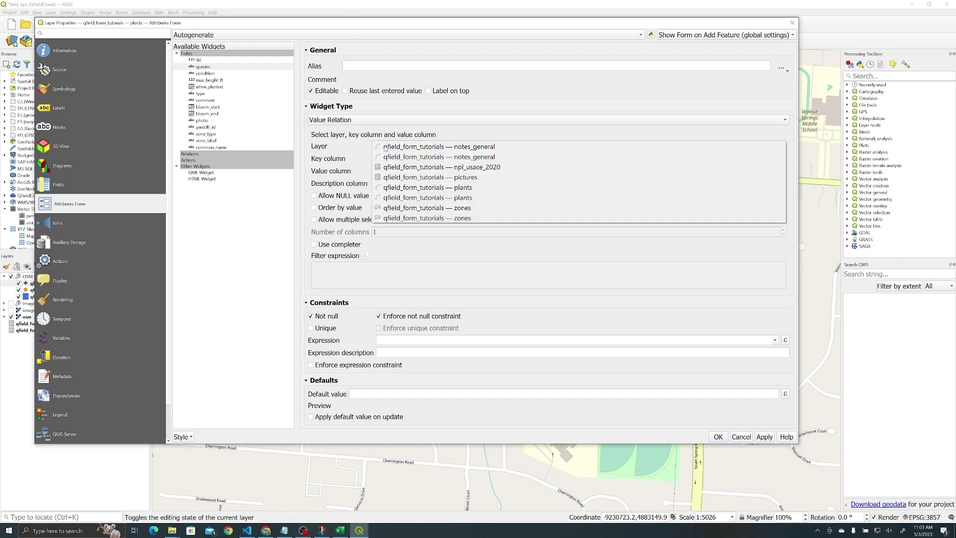
{"action": "left_click", "coordinate": [481, 169]}
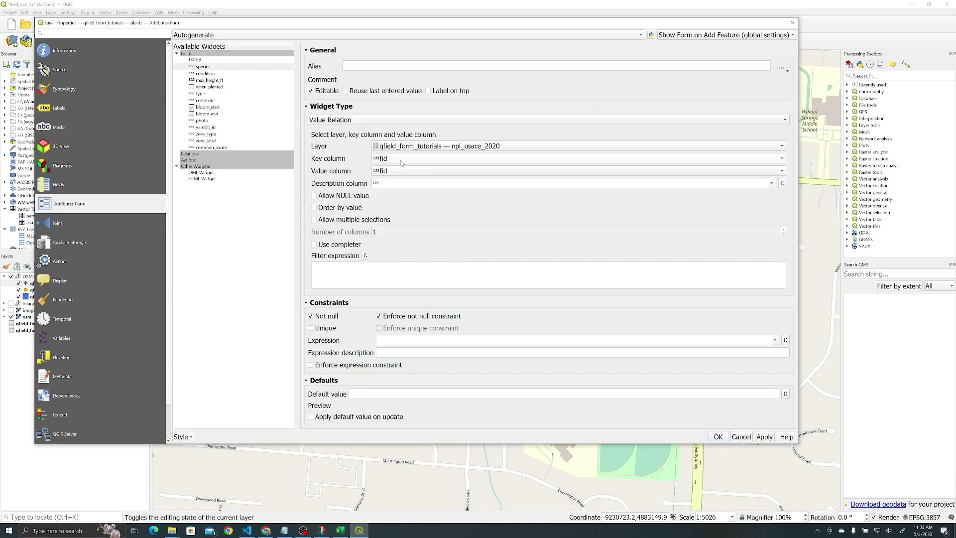
{"action": "left_click", "coordinate": [402, 163]}
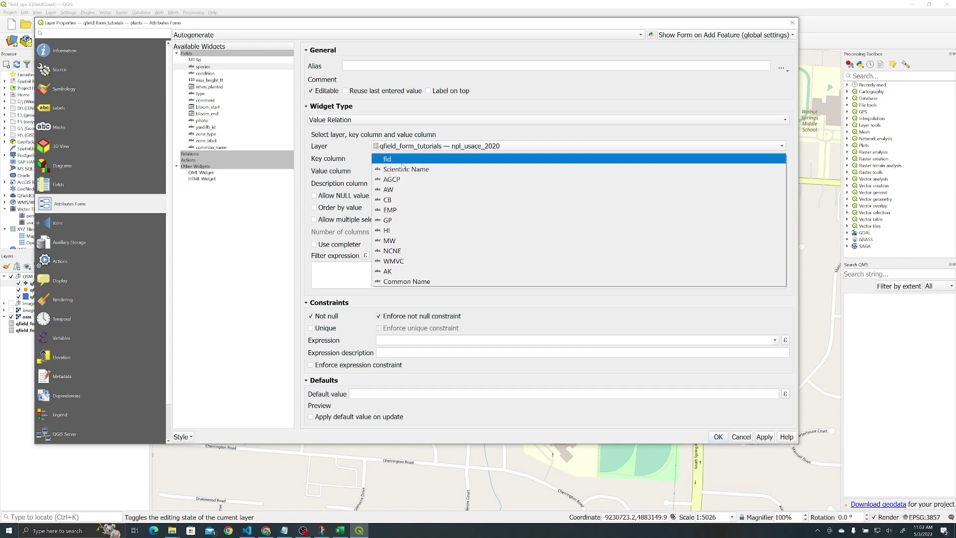
{"action": "left_click", "coordinate": [406, 169]}
{"action": "left_click", "coordinate": [405, 172]}
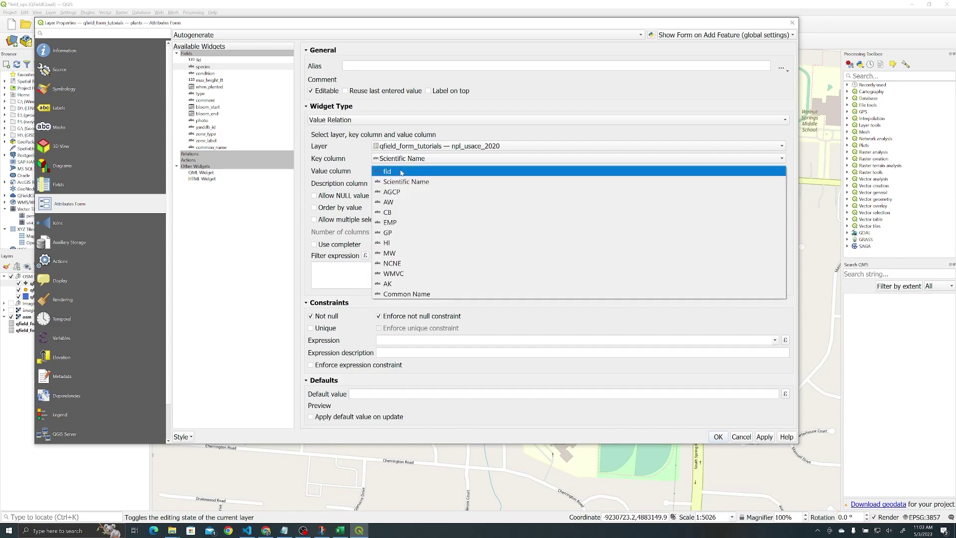
{"action": "left_click", "coordinate": [399, 182]}
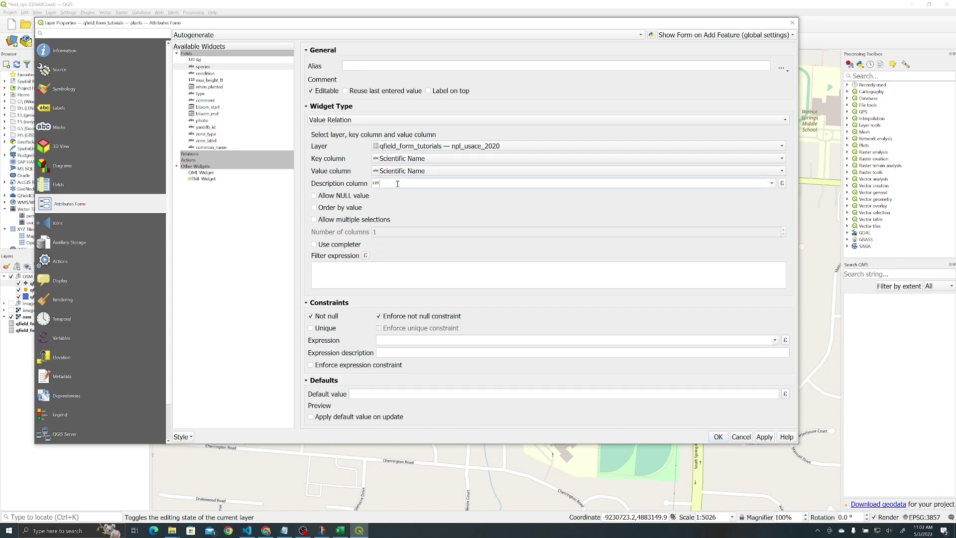
{"action": "left_click", "coordinate": [771, 183]}
{"action": "left_click", "coordinate": [434, 202]}
{"action": "left_click", "coordinate": [314, 245]}
{"action": "left_click", "coordinate": [718, 438]}
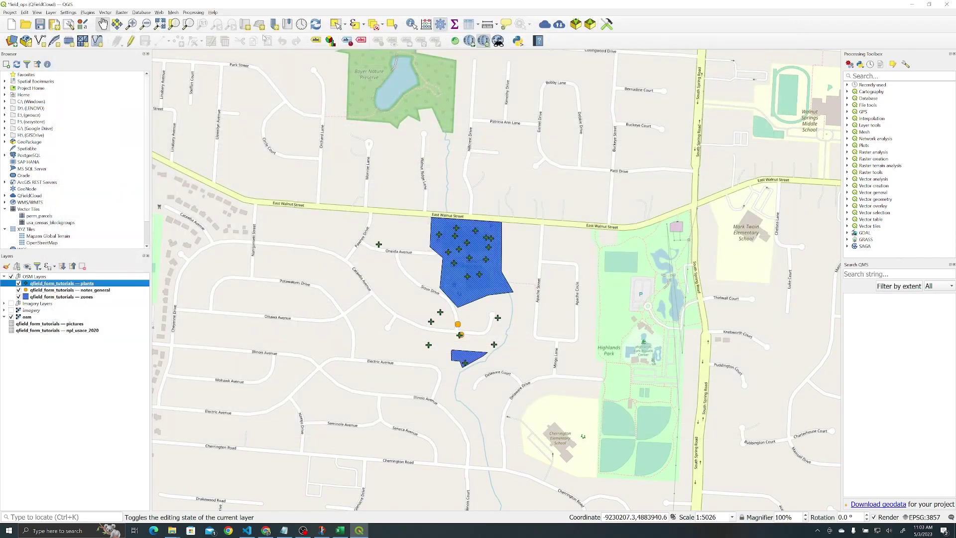
Add a plants point with species Acer rubrum from the autocomplete list and stop editing
{"action": "left_click", "coordinate": [131, 41]}
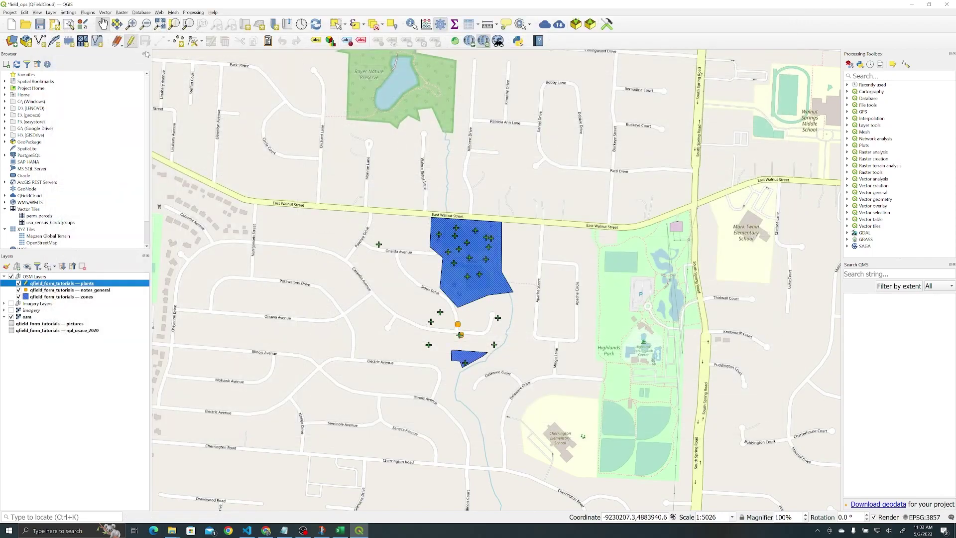
{"action": "left_click", "coordinate": [159, 41]}
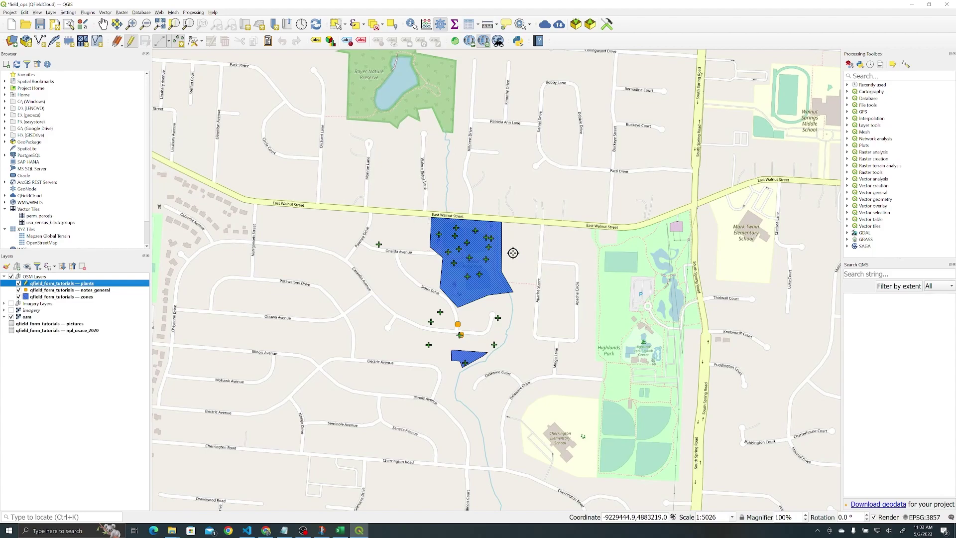
{"action": "left_click", "coordinate": [527, 250]}
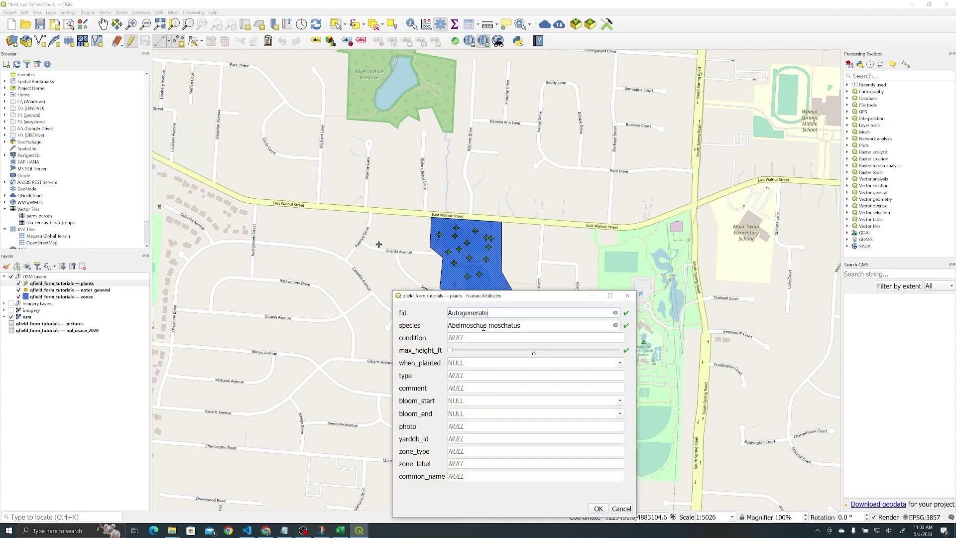
{"action": "triple_click", "coordinate": [458, 323]}
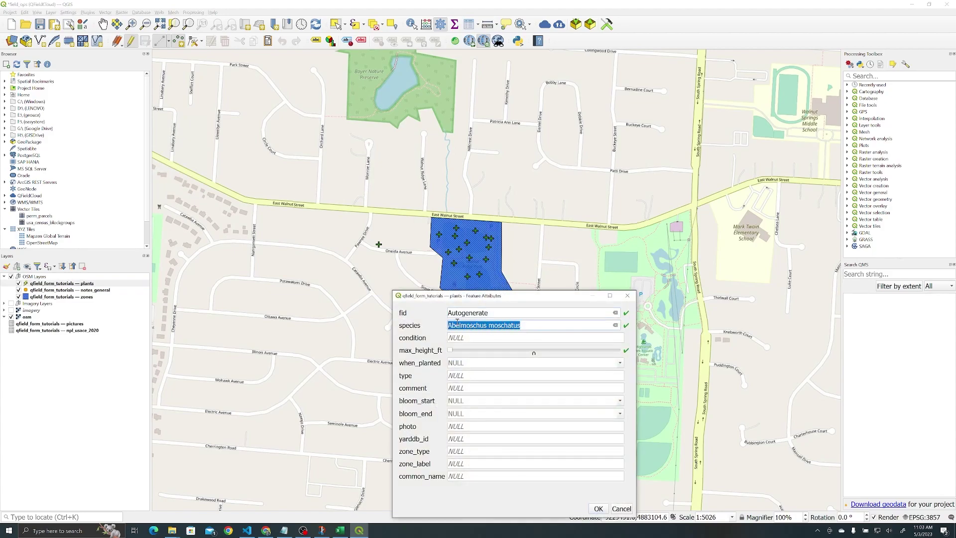
{"action": "type", "text": "Acer"}
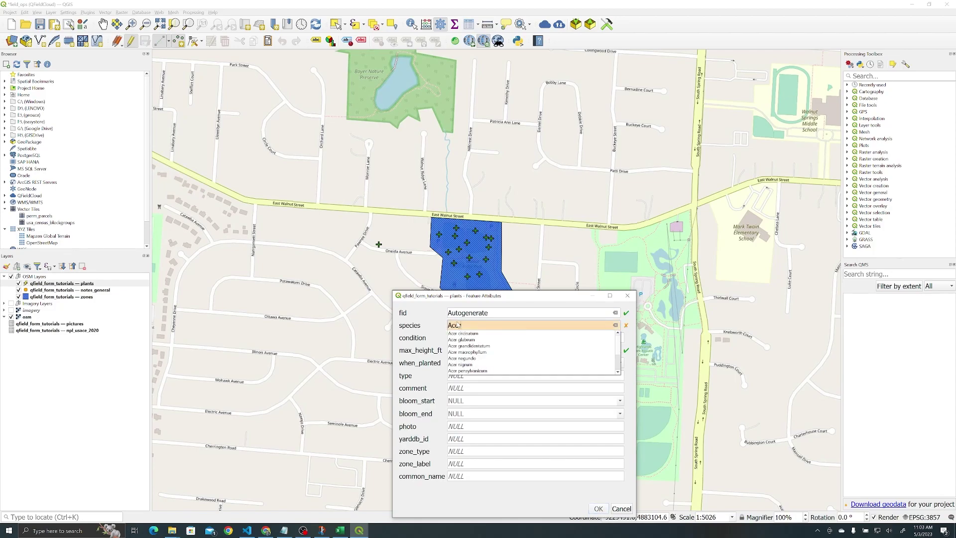
{"action": "type", "text": " ru"}
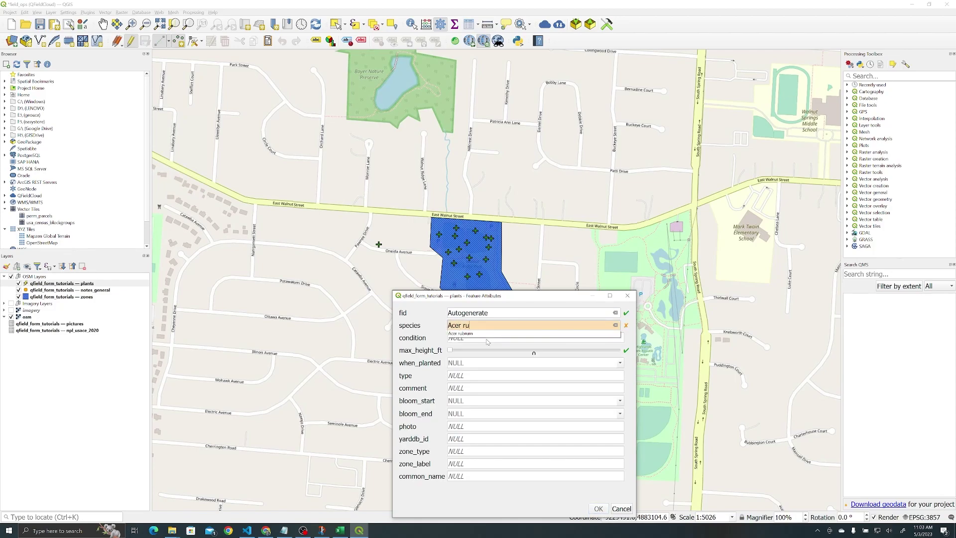
{"action": "left_click", "coordinate": [481, 334]}
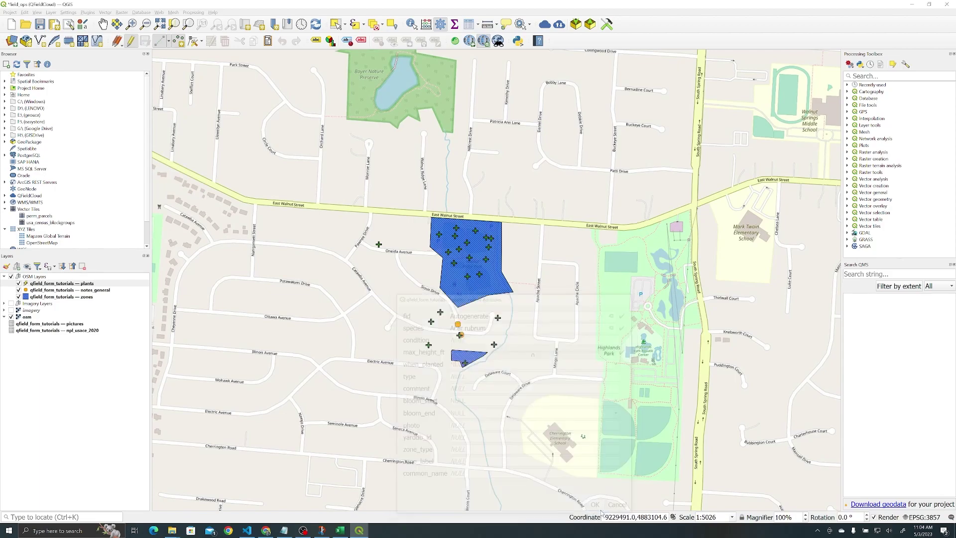
{"action": "left_click", "coordinate": [131, 41]}
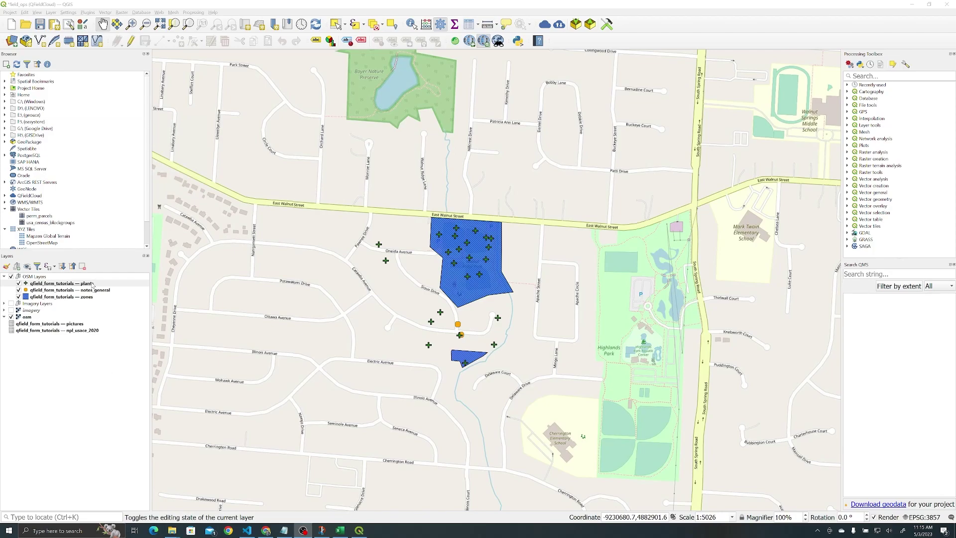
In the plants layer properties, set the common_name widget to Value Relation
{"action": "right_click", "coordinate": [92, 284]}
{"action": "left_click", "coordinate": [127, 446]}
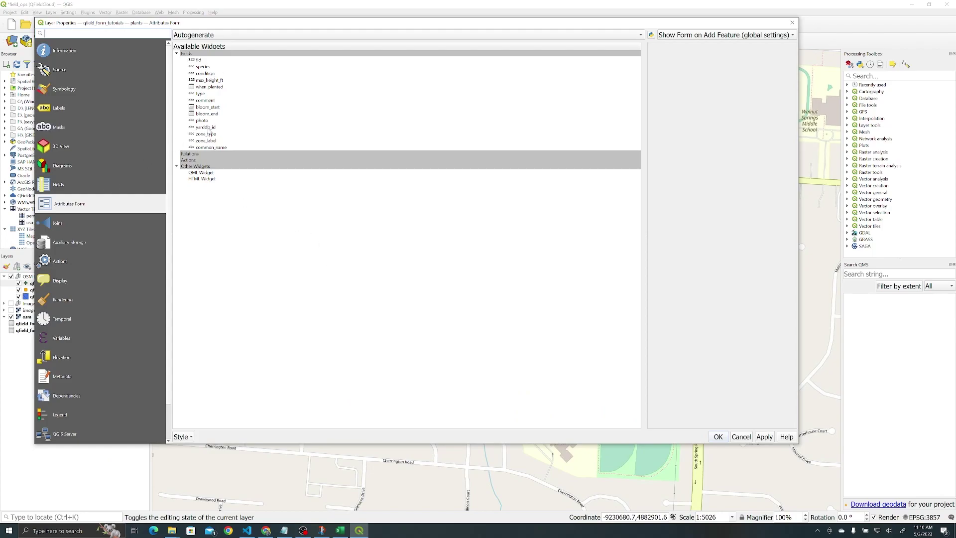
{"action": "left_click", "coordinate": [213, 147]}
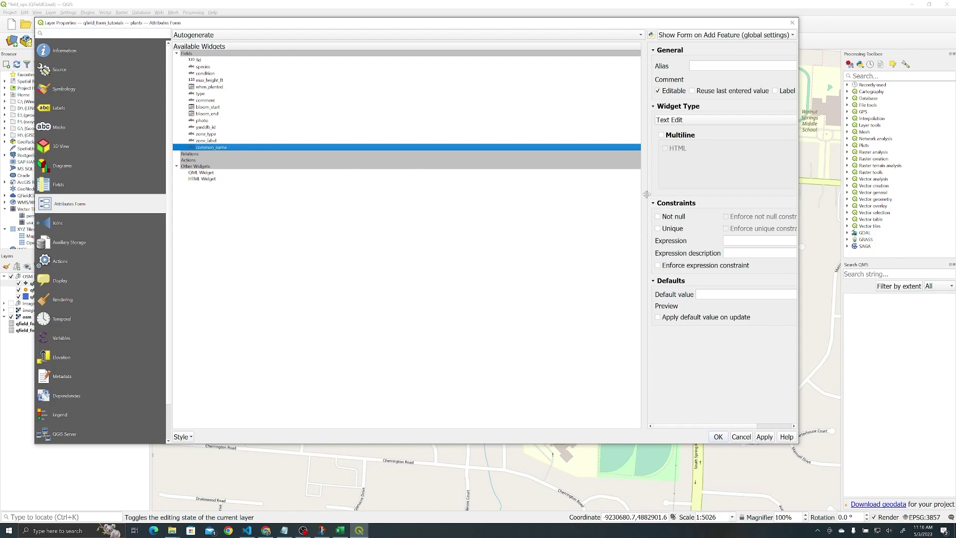
{"action": "left_click_drag", "start_coordinate": [647, 194], "coordinate": [352, 196]}
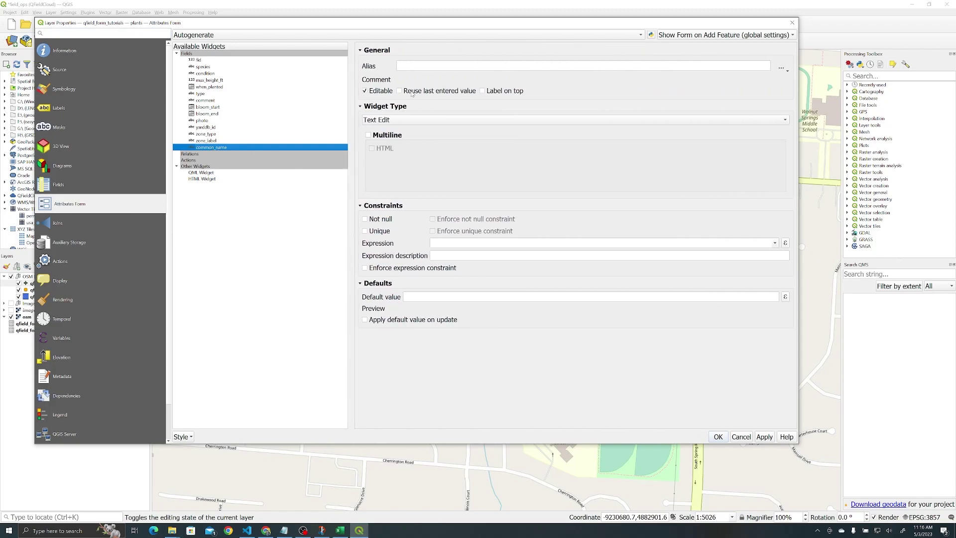
{"action": "left_click", "coordinate": [394, 120]}
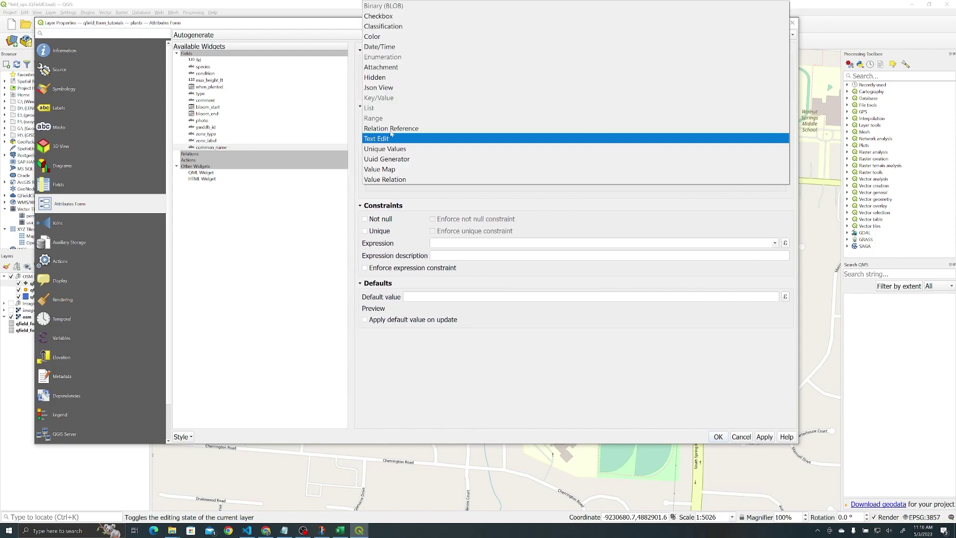
{"action": "left_click", "coordinate": [388, 179]}
Use npl_usace_2020 keyed on Scientific Name, with Common Name as value and description, and enable completer
{"action": "left_click", "coordinate": [445, 151]}
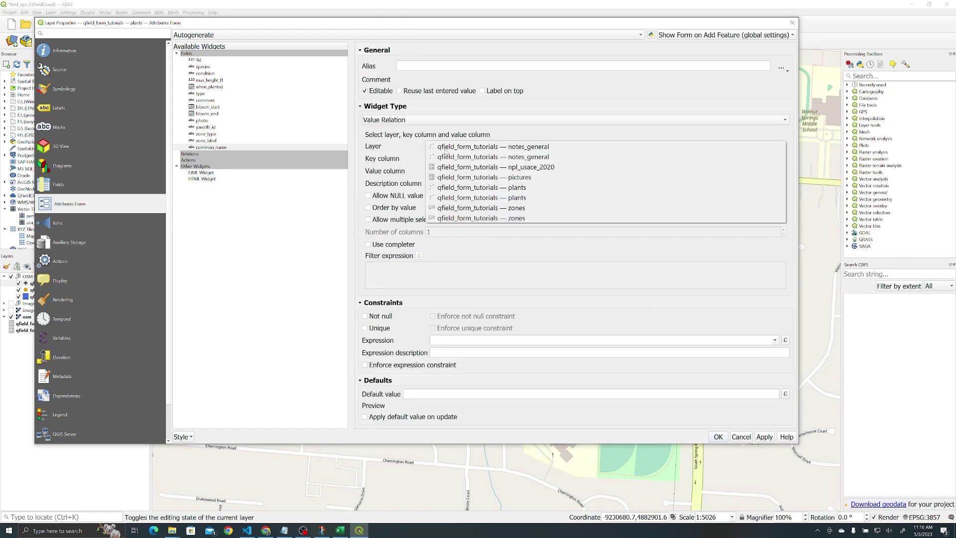
{"action": "left_click", "coordinate": [480, 167]}
{"action": "left_click", "coordinate": [445, 159]}
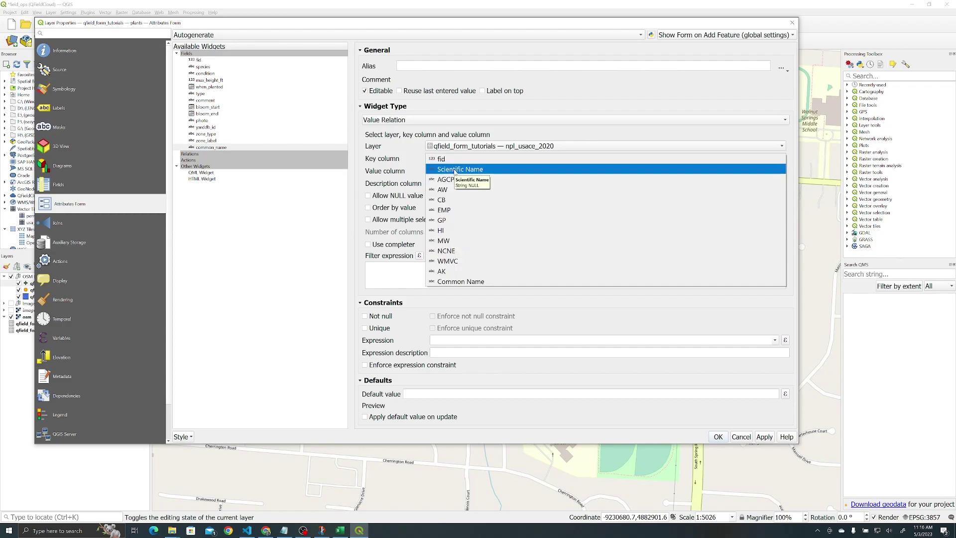
{"action": "left_click", "coordinate": [455, 170]}
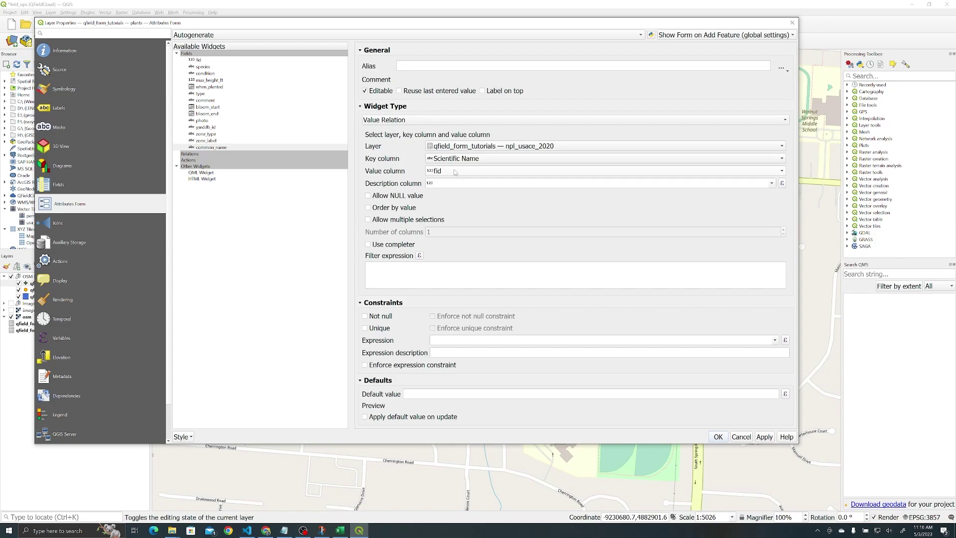
{"action": "left_click", "coordinate": [455, 172]}
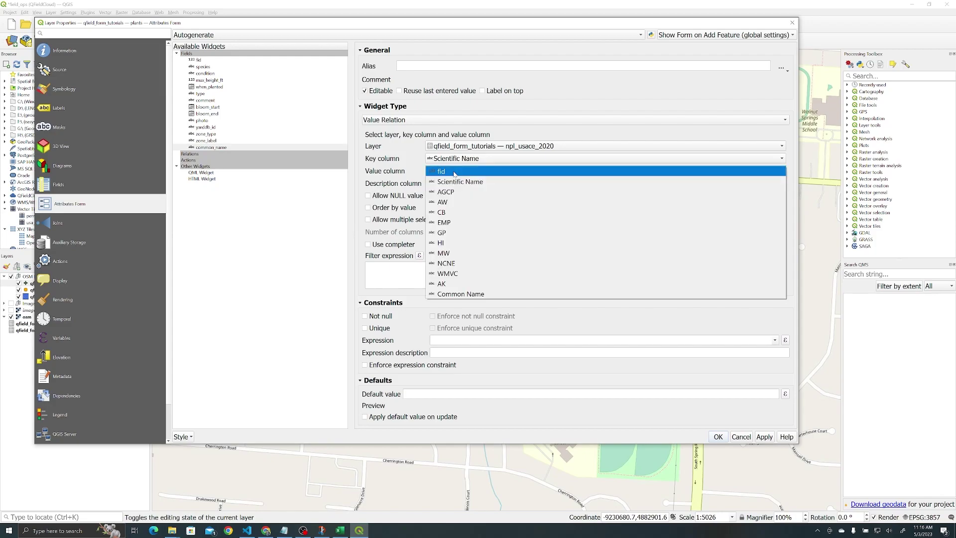
{"action": "left_click", "coordinate": [459, 295]}
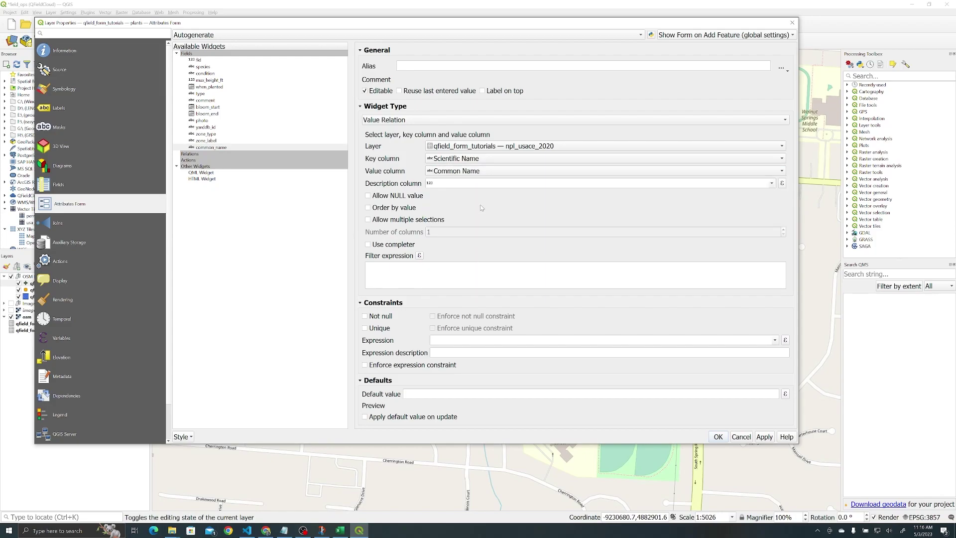
{"action": "left_click", "coordinate": [771, 184]}
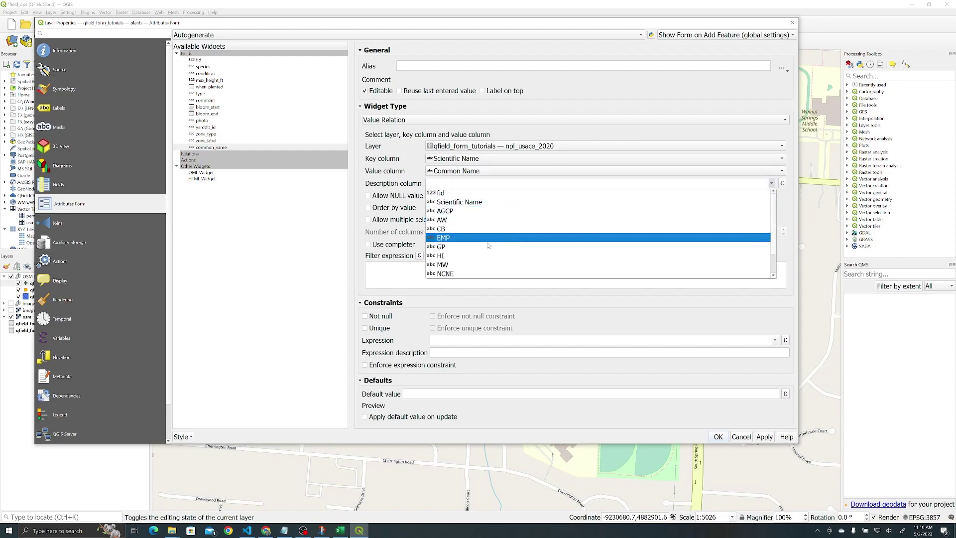
{"action": "scroll", "coordinate": [485, 250], "scroll_direction": "down", "scroll_amount": 1}
{"action": "left_click", "coordinate": [466, 274]}
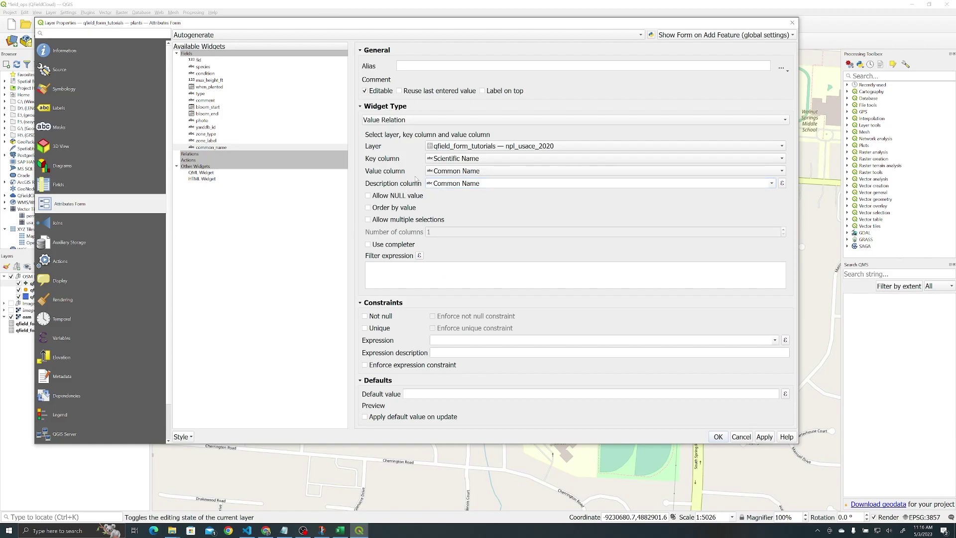
{"action": "left_click", "coordinate": [369, 244]}
Give common_name the default value expression "species" and apply
{"action": "type", "text": "\"spec"}
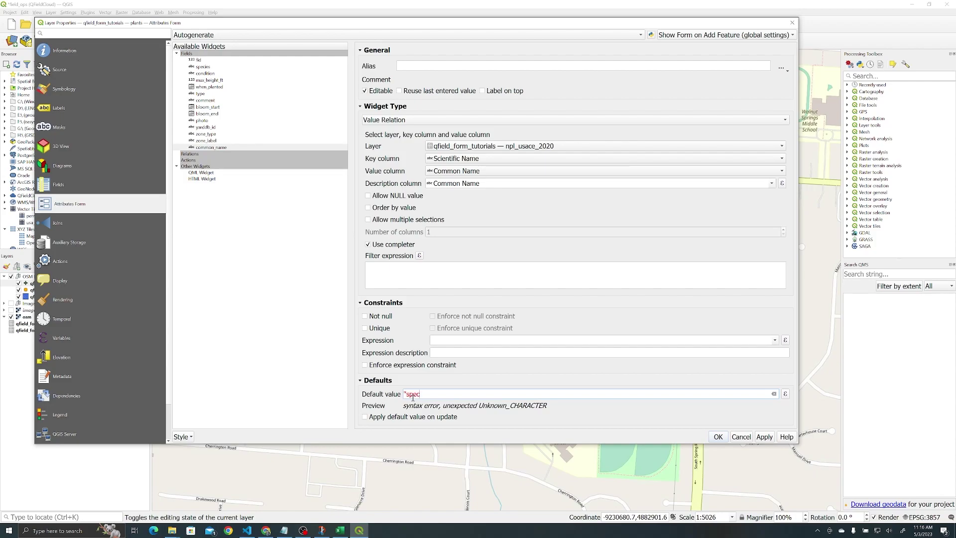
{"action": "type", "text": "ies\""}
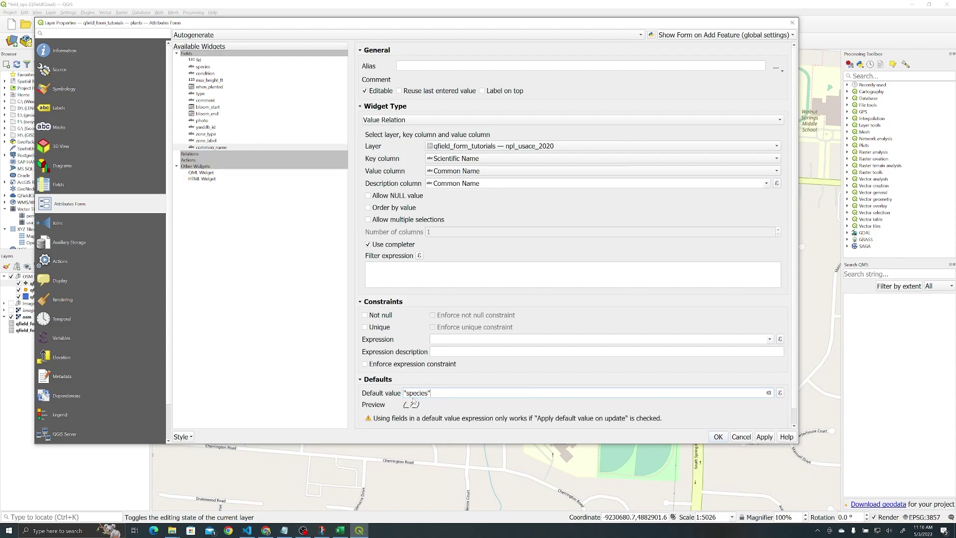
{"action": "left_click", "coordinate": [204, 73]}
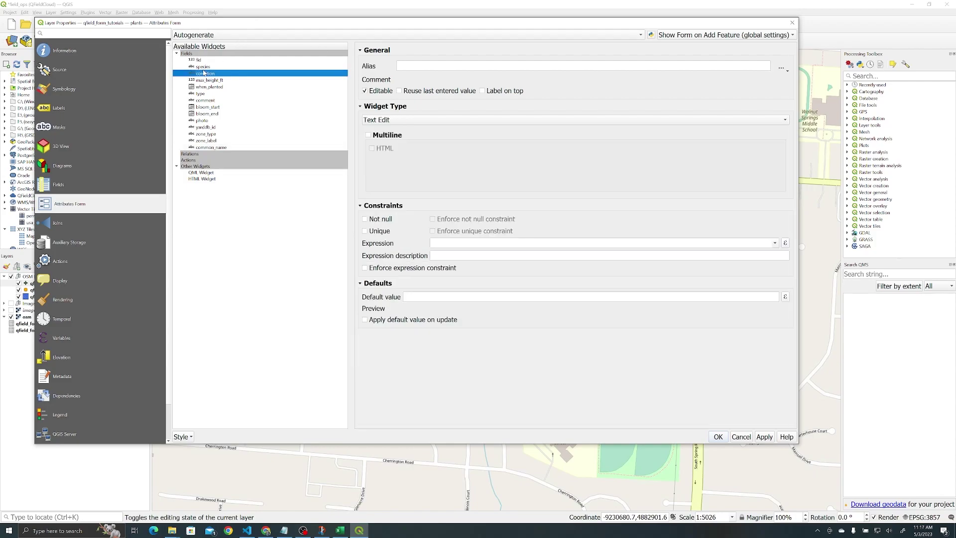
{"action": "left_click", "coordinate": [203, 67]}
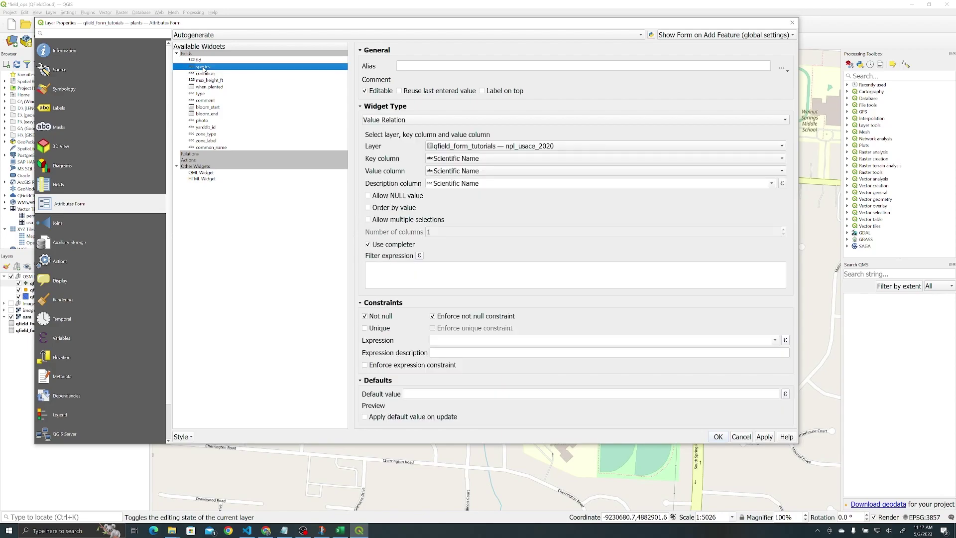
{"action": "left_click", "coordinate": [231, 147]}
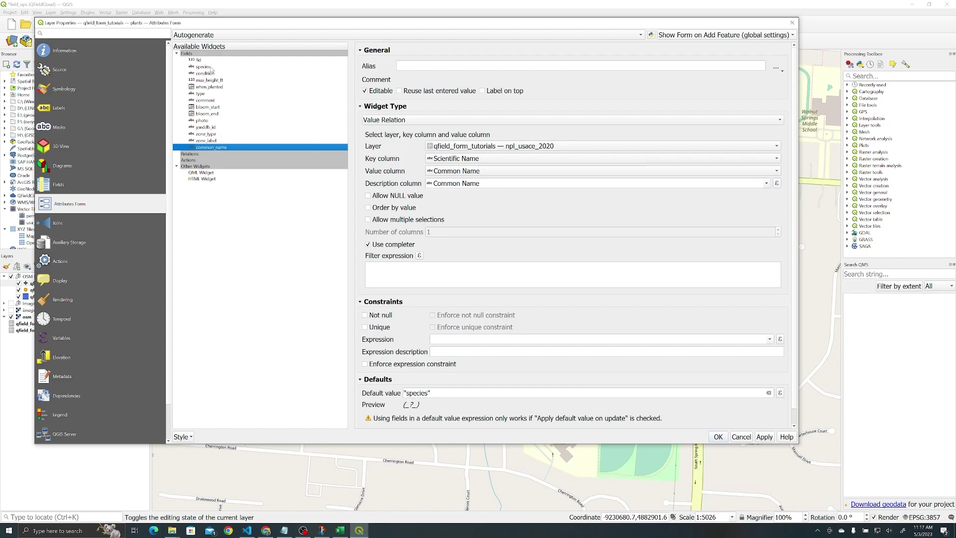
{"action": "left_click", "coordinate": [764, 437]}
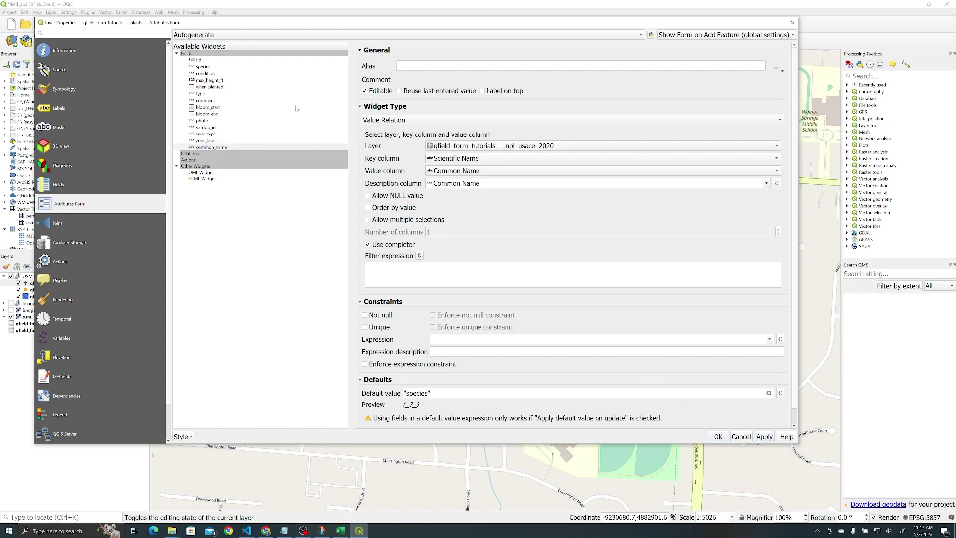
Give species the default value expression "common_name", apply, and close the properties
{"action": "left_click", "coordinate": [199, 67]}
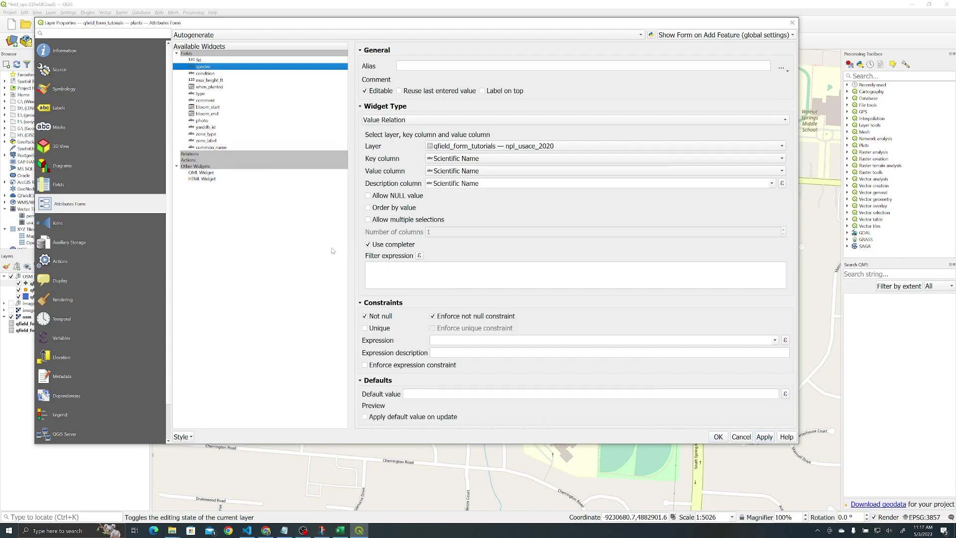
{"action": "left_click", "coordinate": [422, 394]}
{"action": "type", "text": "\""}
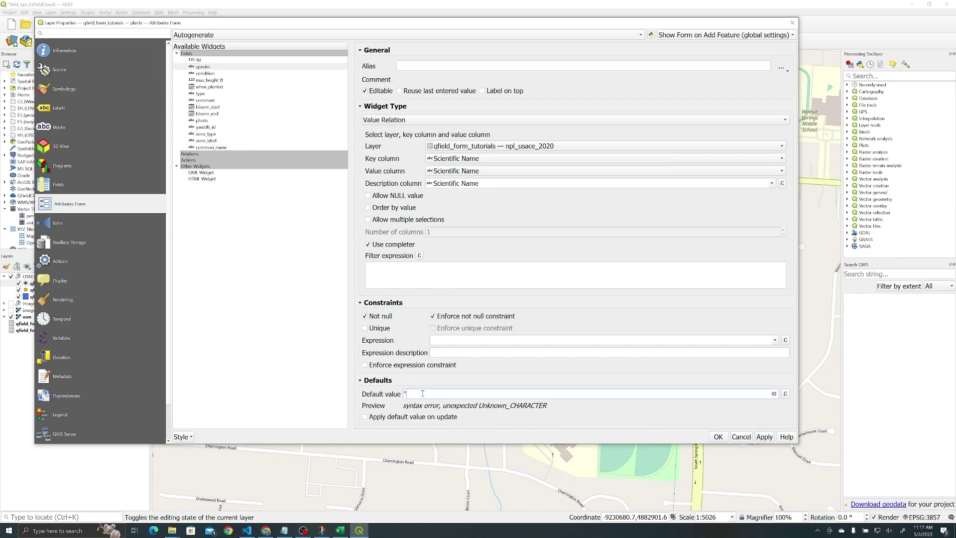
{"action": "type", "text": "common_name\""}
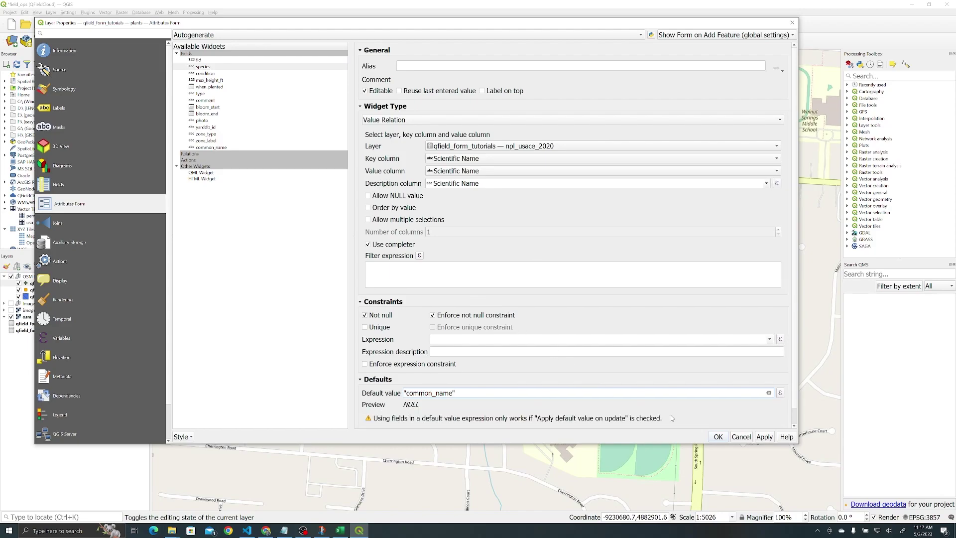
{"action": "left_click", "coordinate": [763, 438]}
{"action": "left_click", "coordinate": [716, 438]}
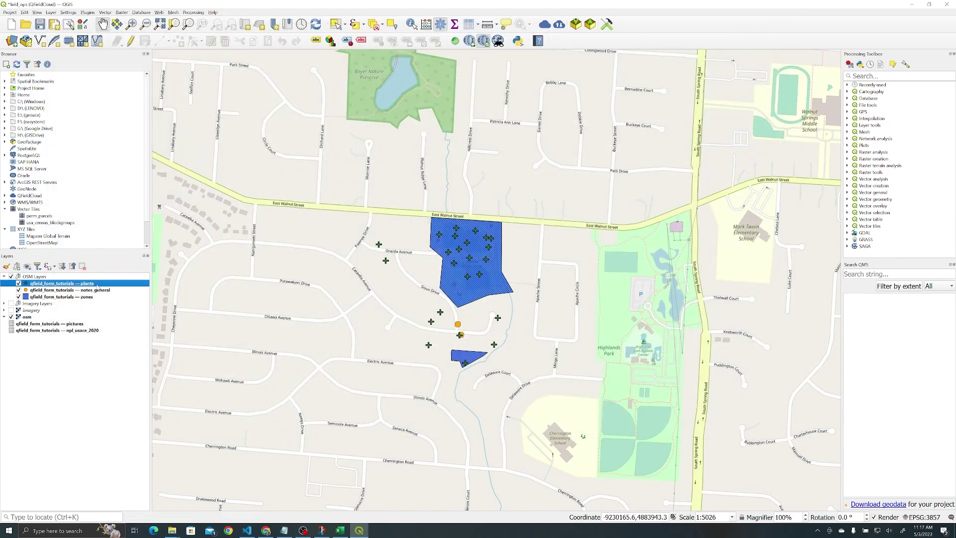
Switch the plants attribute form layout to the Drag and Drop Designer
{"action": "right_click", "coordinate": [97, 283]}
{"action": "left_click", "coordinate": [132, 459]}
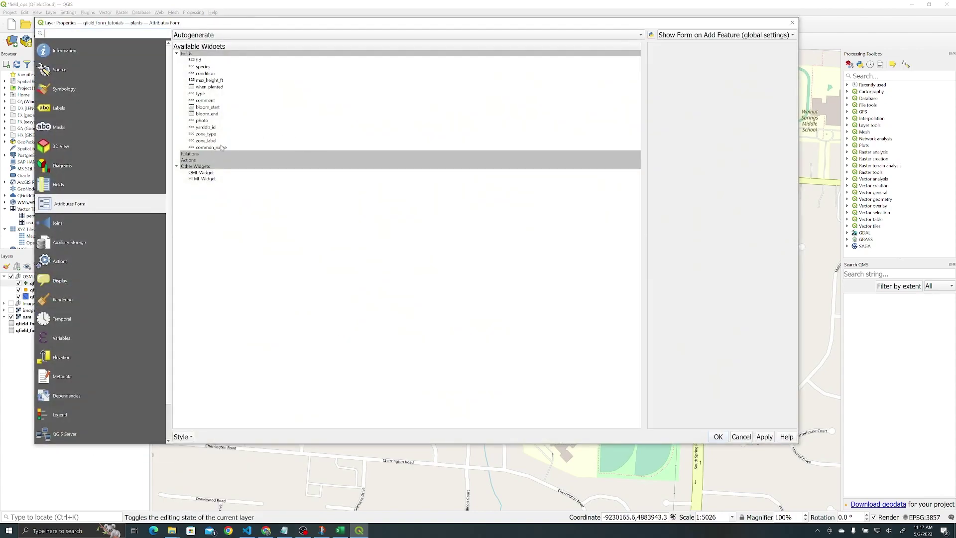
{"action": "left_click", "coordinate": [219, 67]}
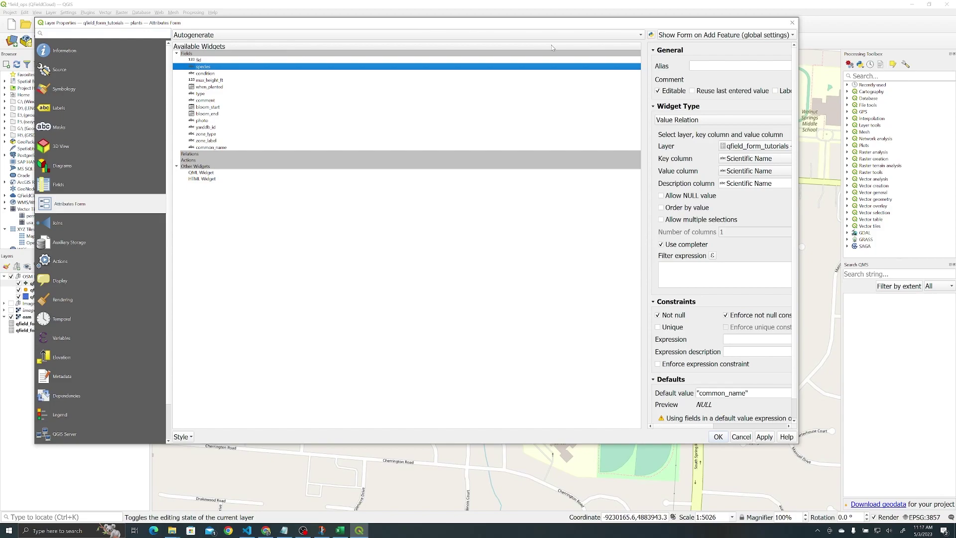
{"action": "left_click", "coordinate": [208, 37]}
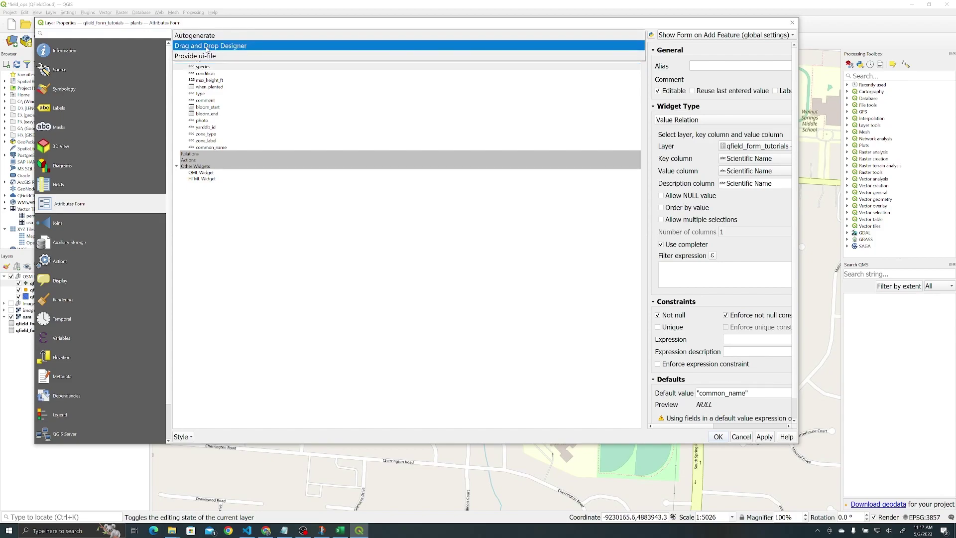
{"action": "left_click", "coordinate": [207, 46]}
Remove fid from the form, move common_name under species, and close the properties
{"action": "left_click", "coordinate": [420, 54]}
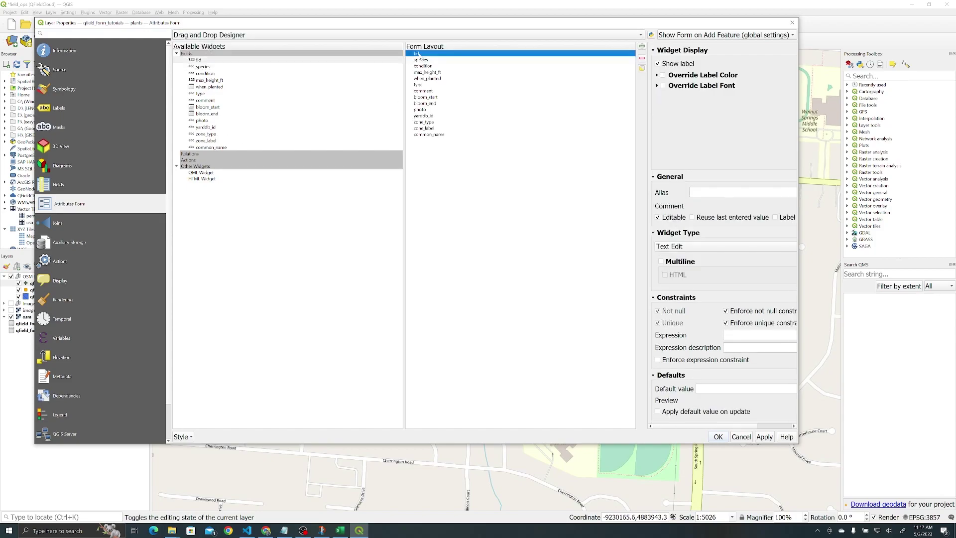
{"action": "left_click", "coordinate": [642, 58]}
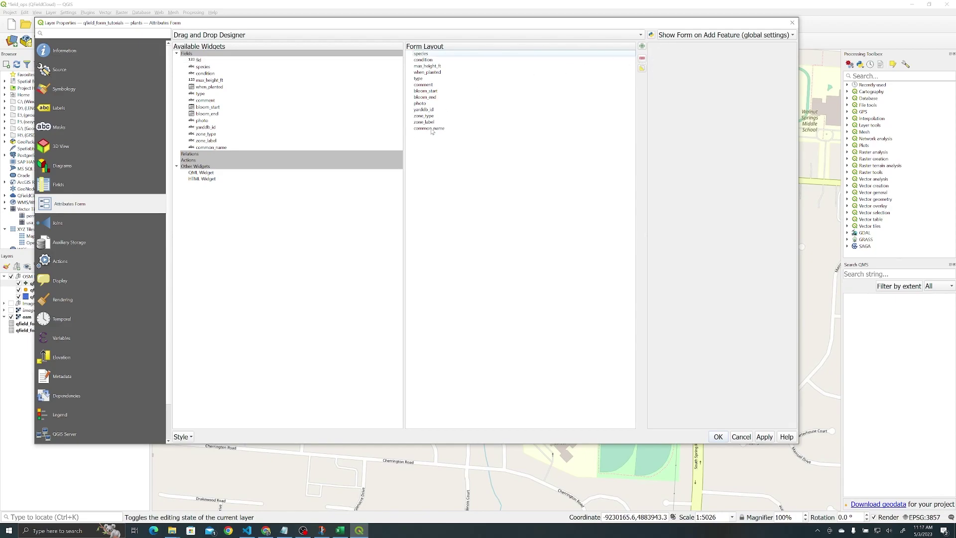
{"action": "left_click_drag", "start_coordinate": [432, 129], "coordinate": [436, 60]}
{"action": "left_click", "coordinate": [727, 437]}
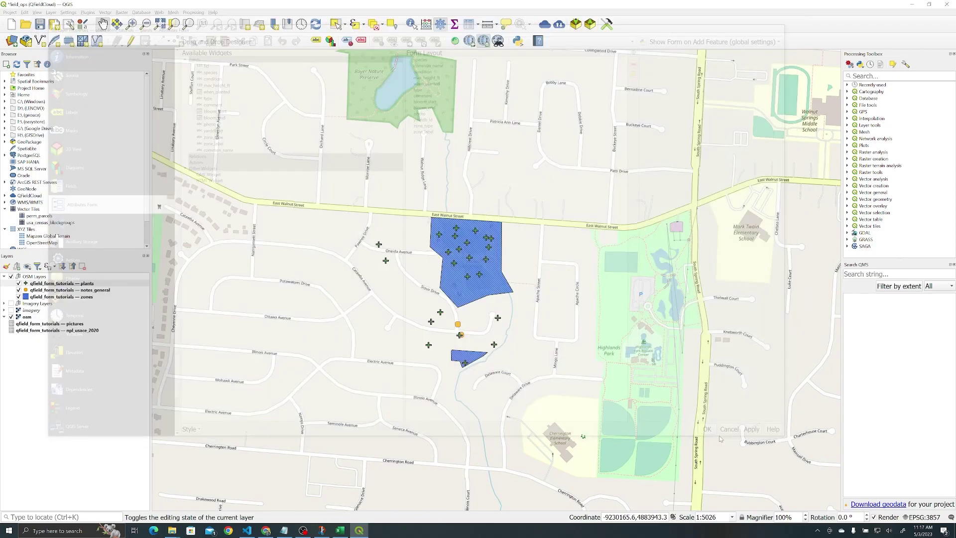
Place a new plants point and pick Acer rubrum as its species
{"action": "left_click", "coordinate": [130, 42]}
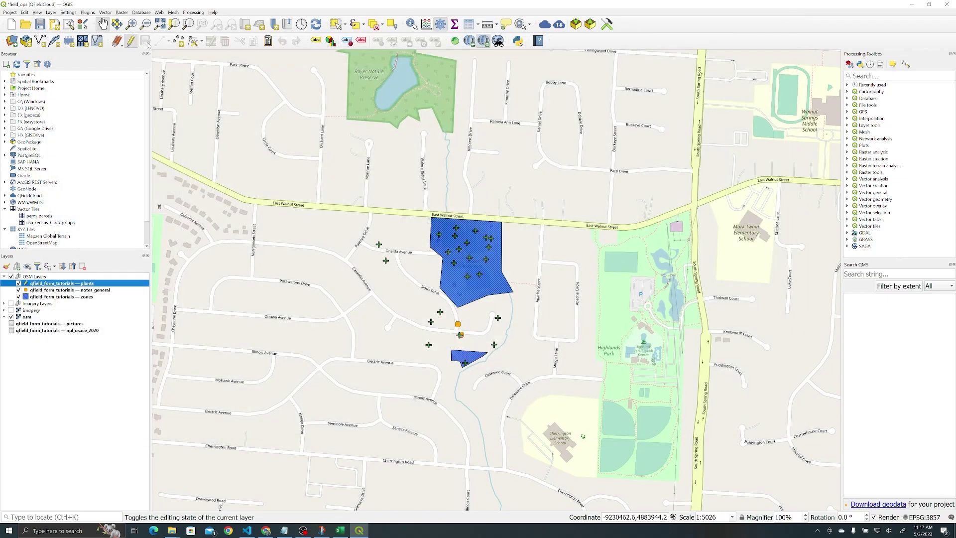
{"action": "left_click", "coordinate": [189, 42]}
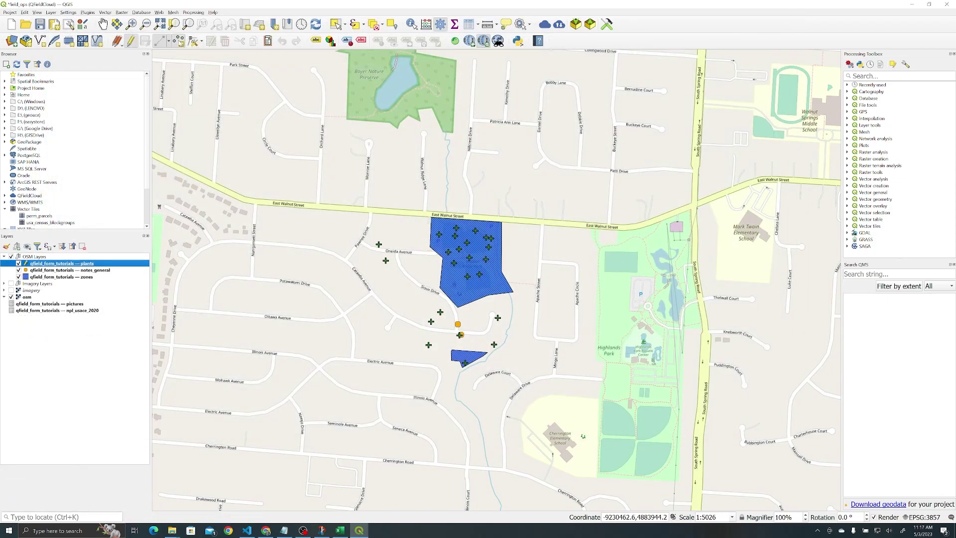
{"action": "left_click", "coordinate": [399, 228]}
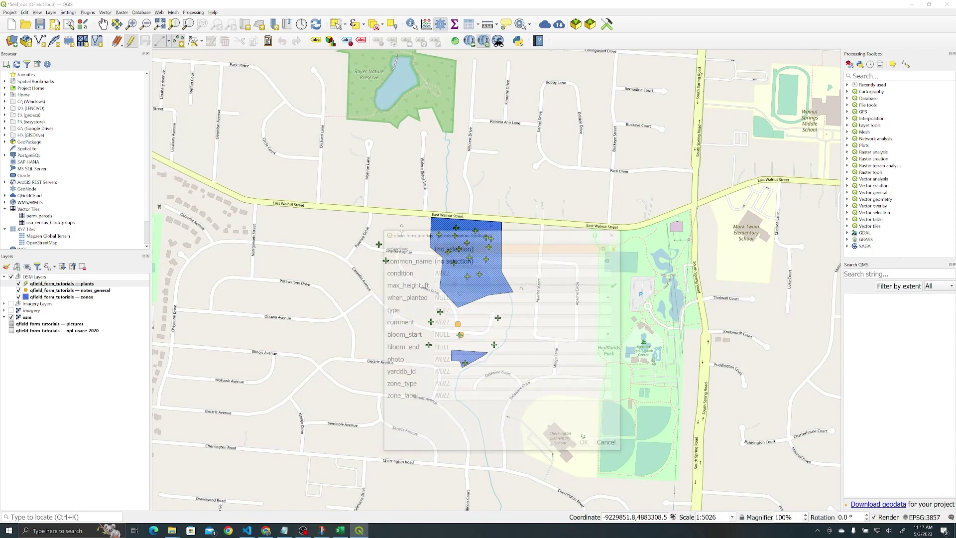
{"action": "left_click", "coordinate": [591, 246]}
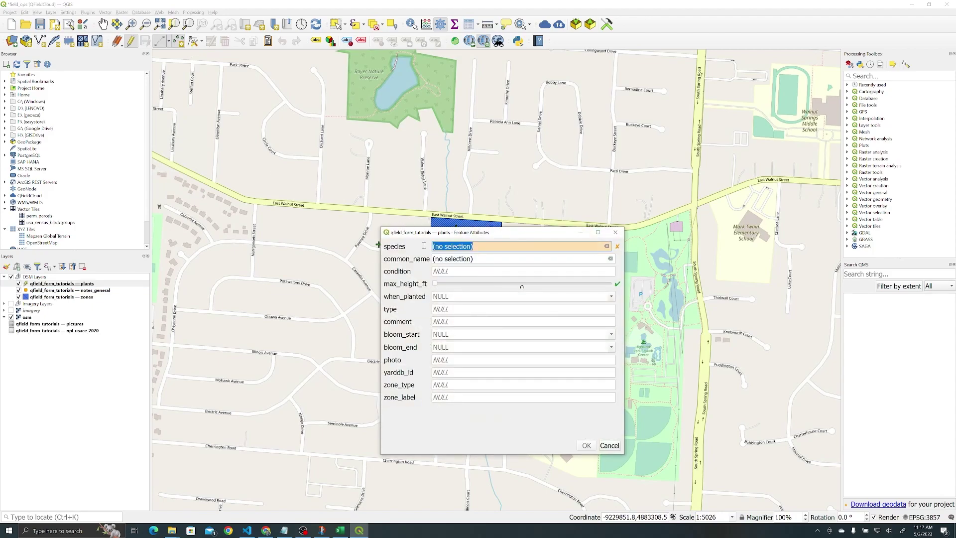
{"action": "type", "text": "Ace"}
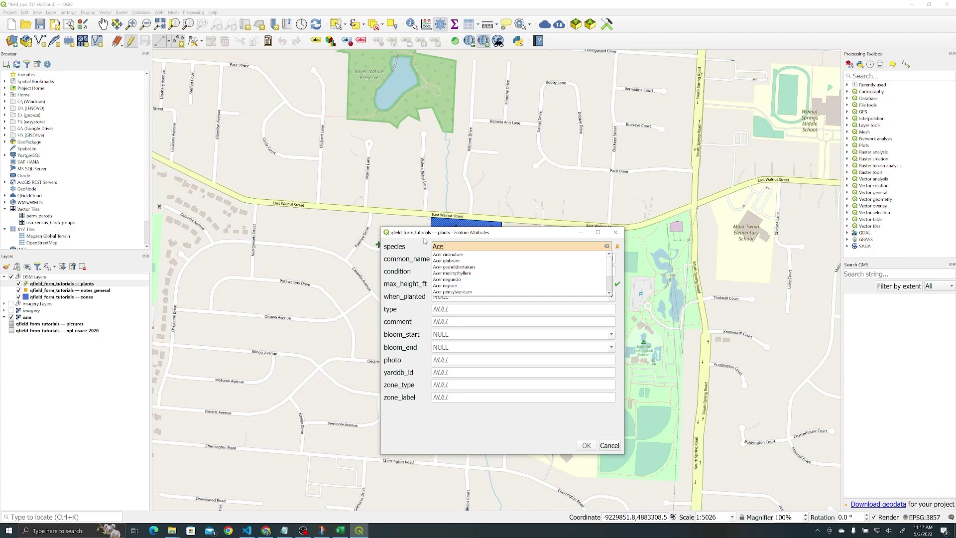
{"action": "type", "text": "r r"}
{"action": "left_click", "coordinate": [451, 254]}
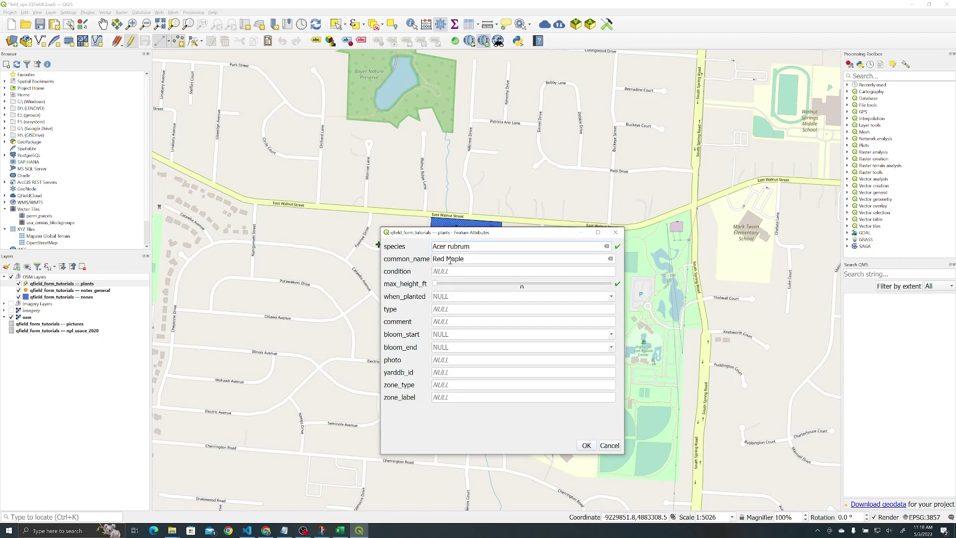
Change the common name to Red Baneberry, confirm the point, and stop editing
{"action": "left_click_drag", "start_coordinate": [477, 260], "coordinate": [405, 262]}
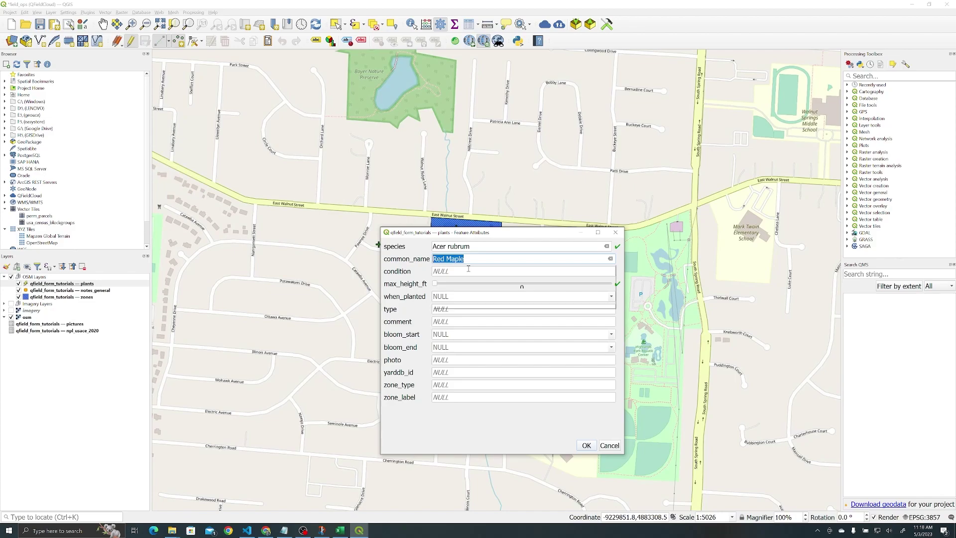
{"action": "type", "text": "Red"}
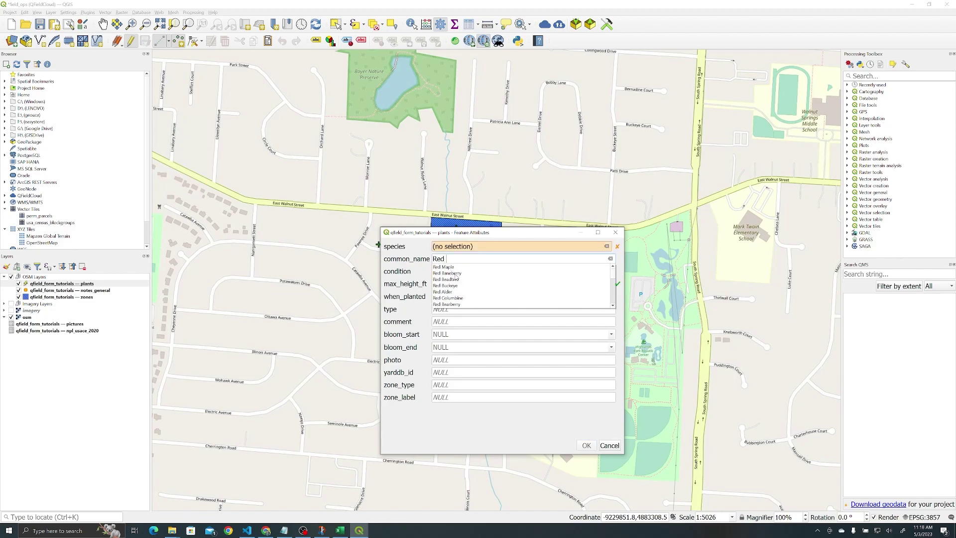
{"action": "left_click", "coordinate": [456, 274]}
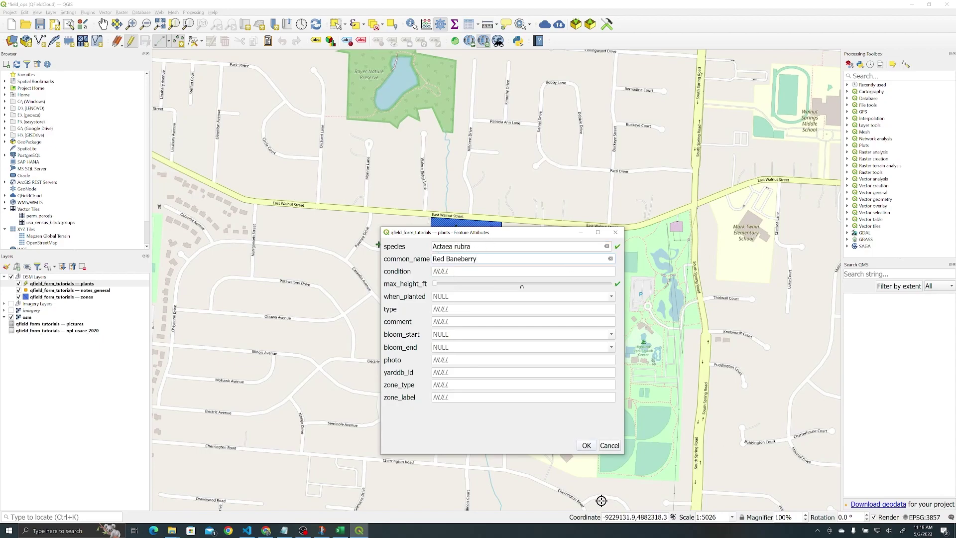
{"action": "left_click", "coordinate": [586, 446]}
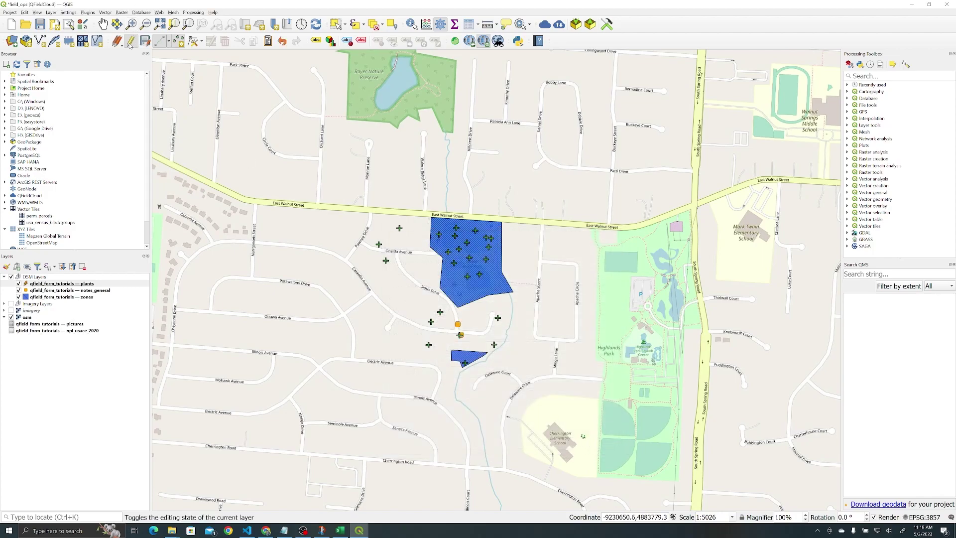
{"action": "left_click", "coordinate": [132, 41]}
Save the plants layer edits, open field_ops in QField, and add a new plants point
{"action": "left_click", "coordinate": [479, 272]}
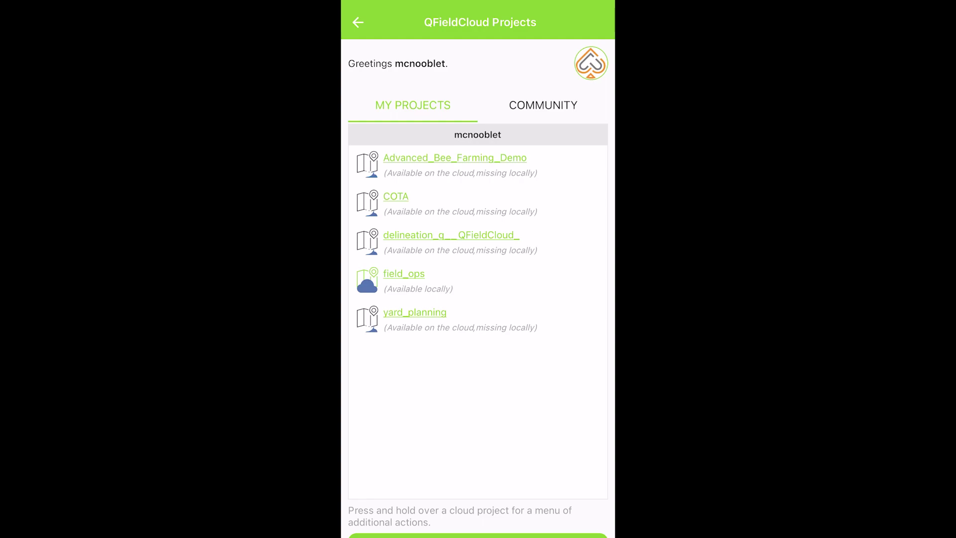
{"action": "left_click", "coordinate": [404, 273]}
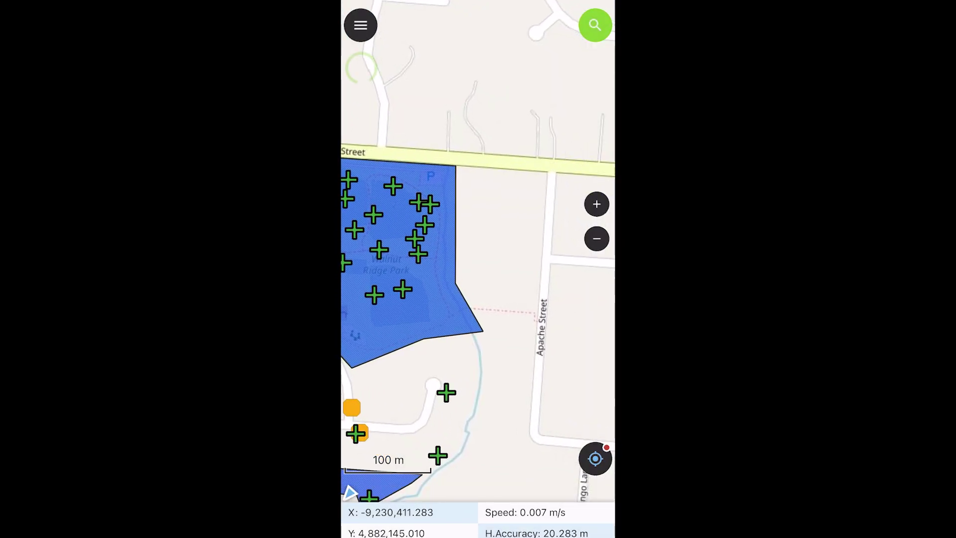
{"action": "left_click", "coordinate": [361, 25]}
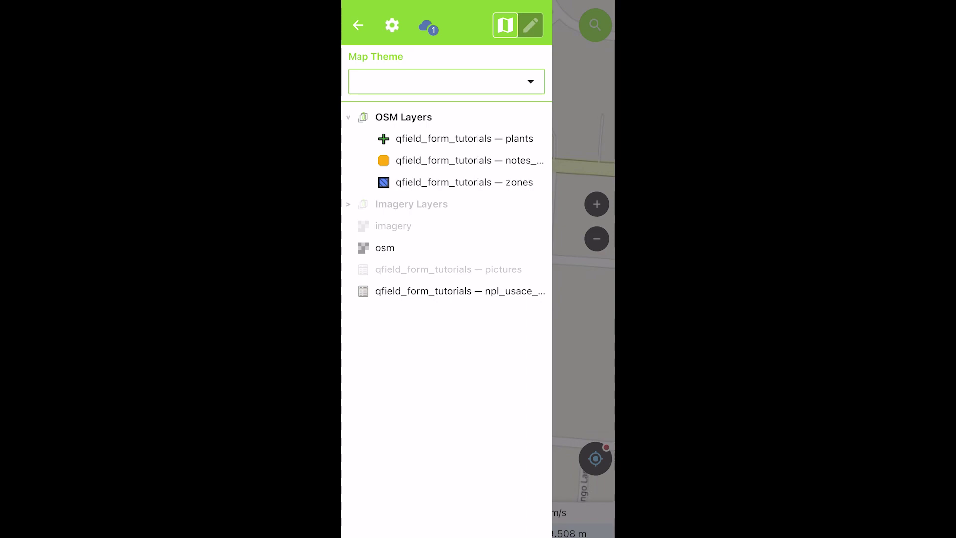
{"action": "left_click", "coordinate": [531, 25]}
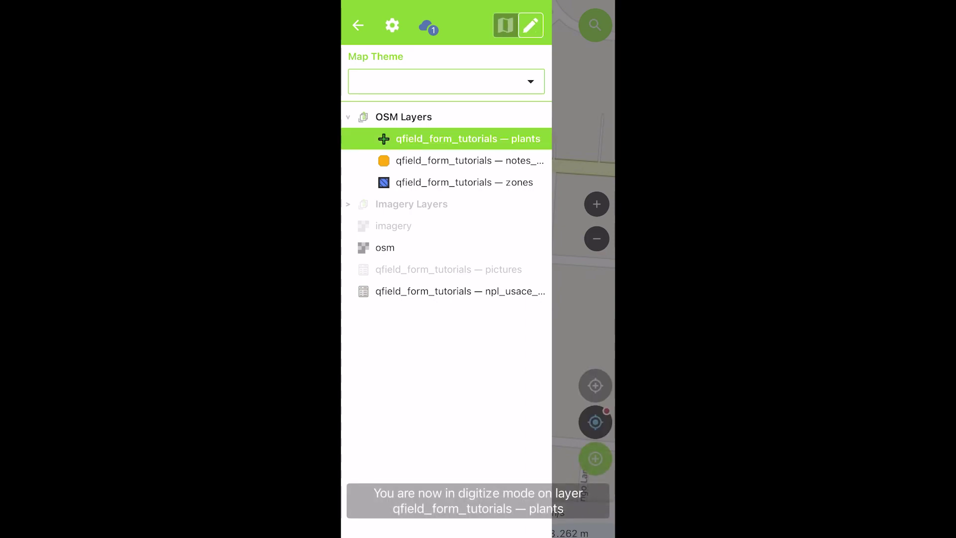
{"action": "key", "text": "Escape"}
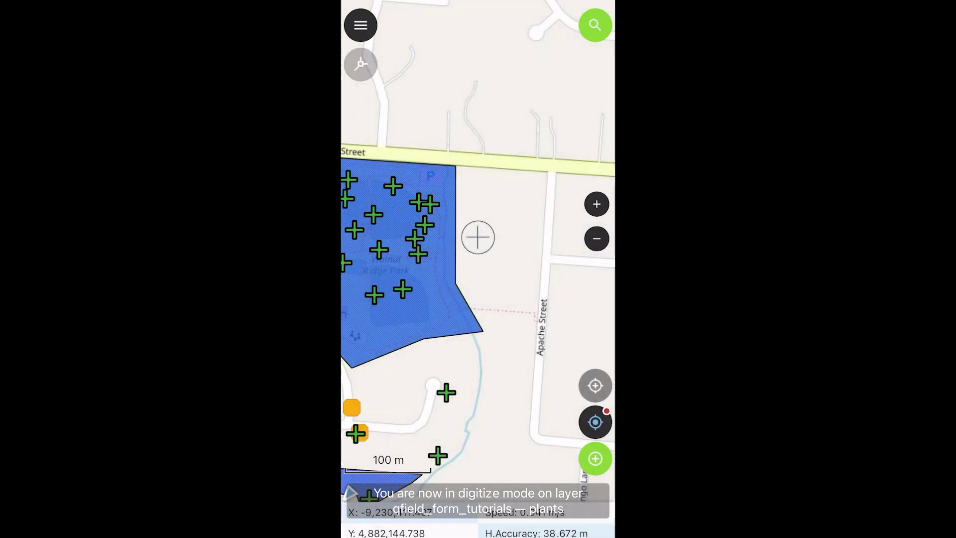
{"action": "left_click", "coordinate": [595, 458]}
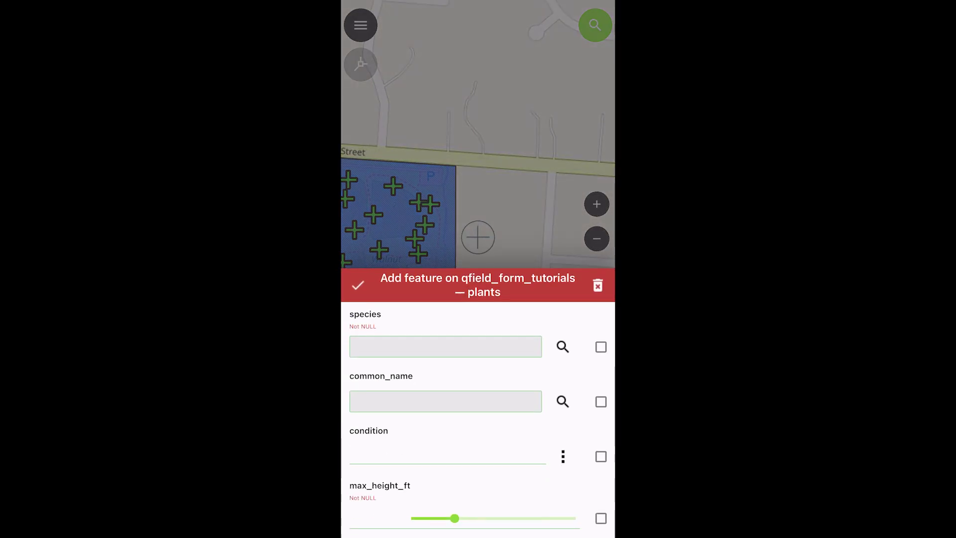
Search 'acer rubrum' and choose Acer rubrum as species, auto-filling common_name as Red Maple
{"action": "left_click", "coordinate": [446, 346]}
{"action": "type", "text": "acer"}
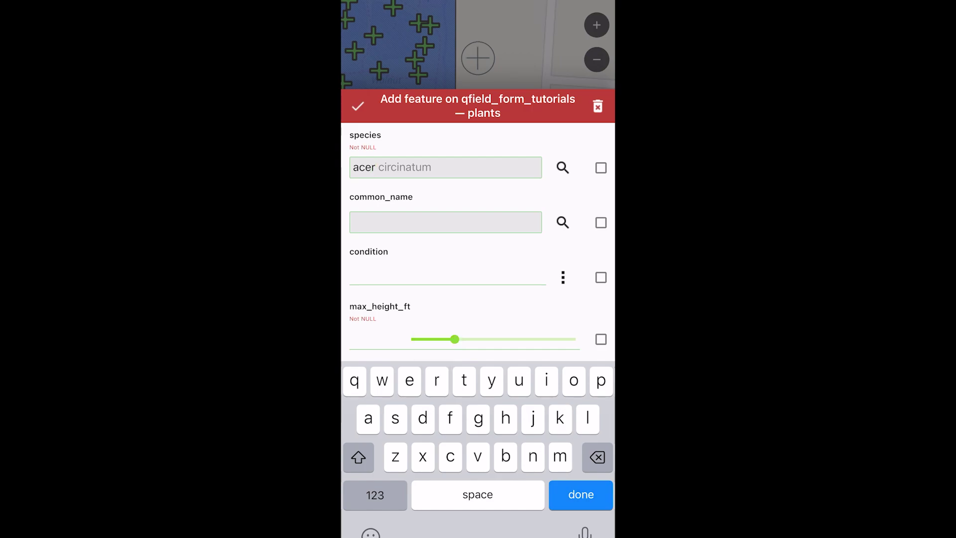
{"action": "type", "text": " rubrum"}
{"action": "left_click", "coordinate": [562, 167]}
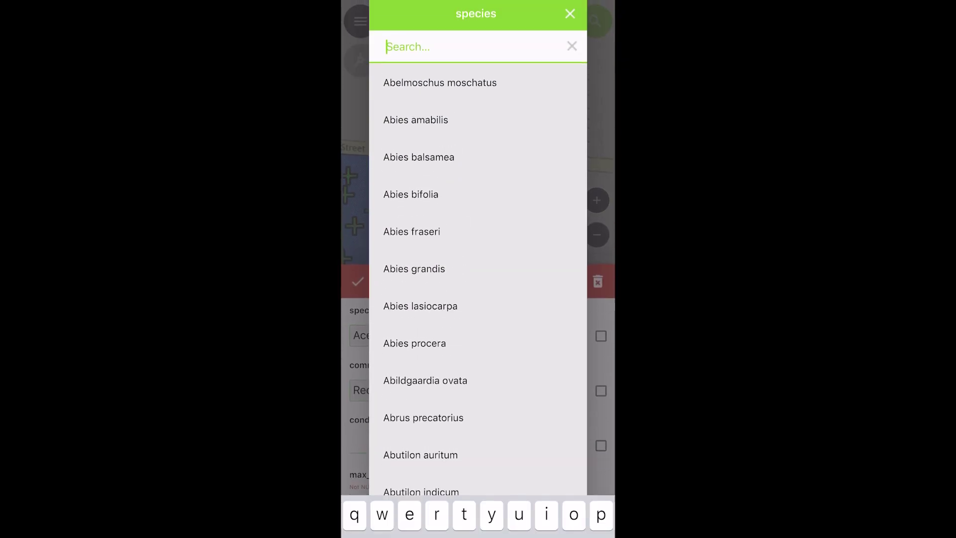
{"action": "type", "text": "acer"}
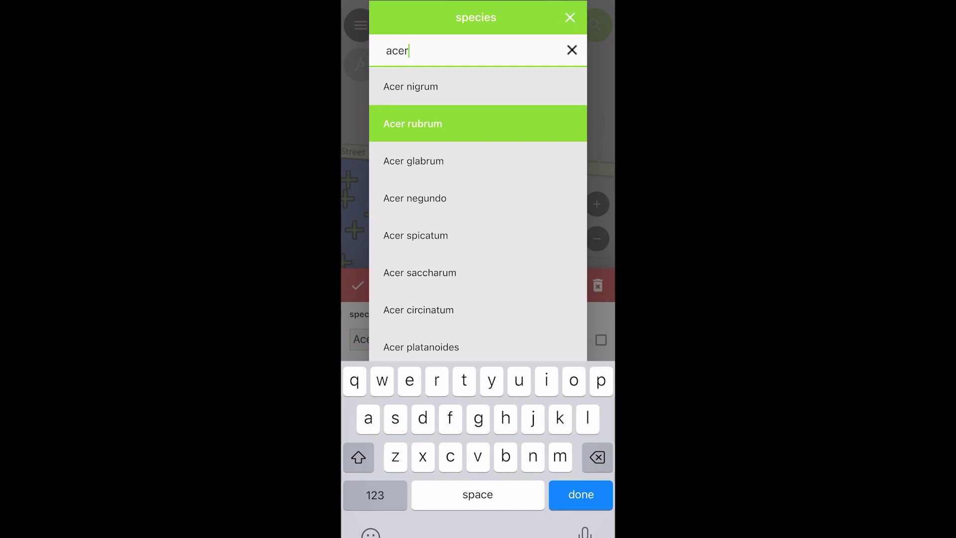
{"action": "type", "text": " rubrum"}
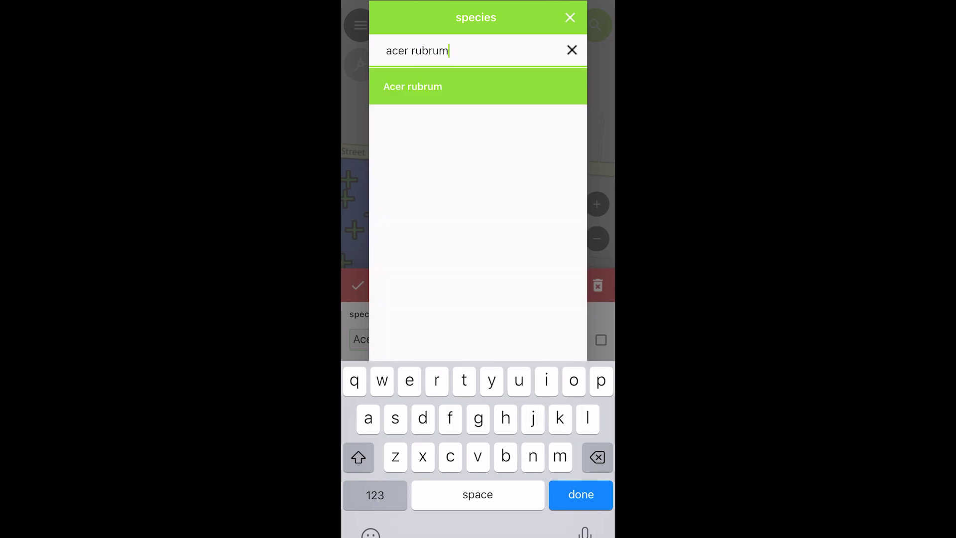
{"action": "key", "text": "Return"}
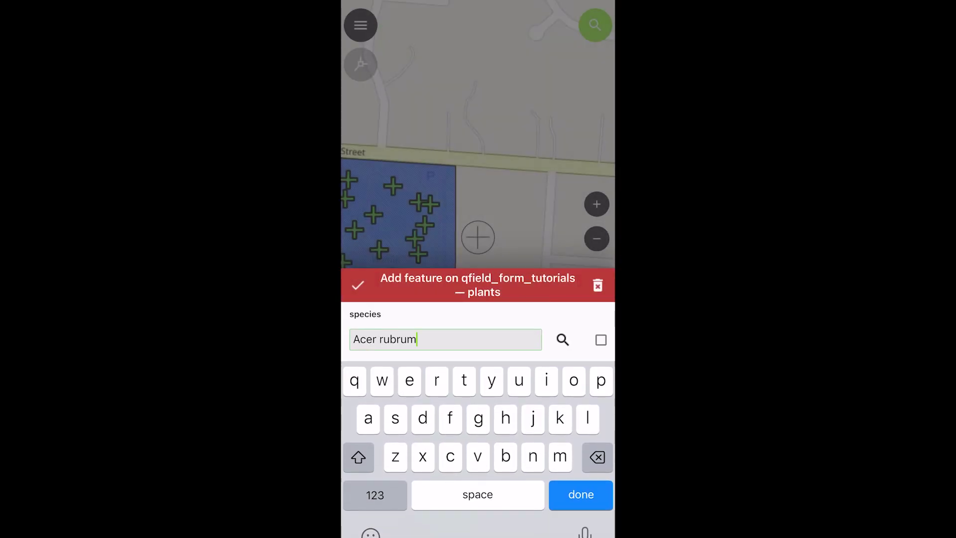
{"action": "scroll", "coordinate": [479, 332], "scroll_direction": "down", "scroll_amount": 2}
{"action": "key", "text": "Return"}
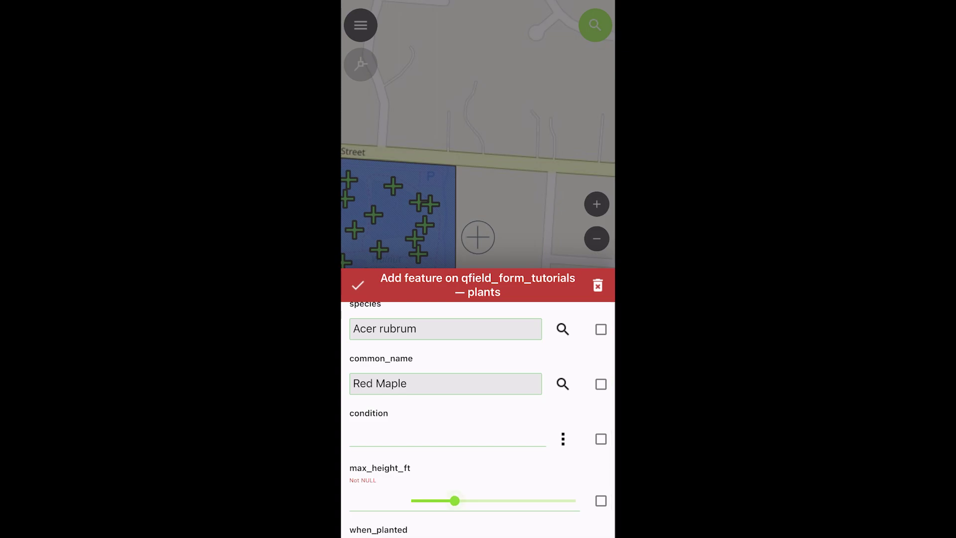
Set max_height_ft to 69.0 and replace common_name with Jeweled Tongue Fern found by searching 'jew'
{"action": "left_click_drag", "start_coordinate": [455, 500], "coordinate": [470, 493]}
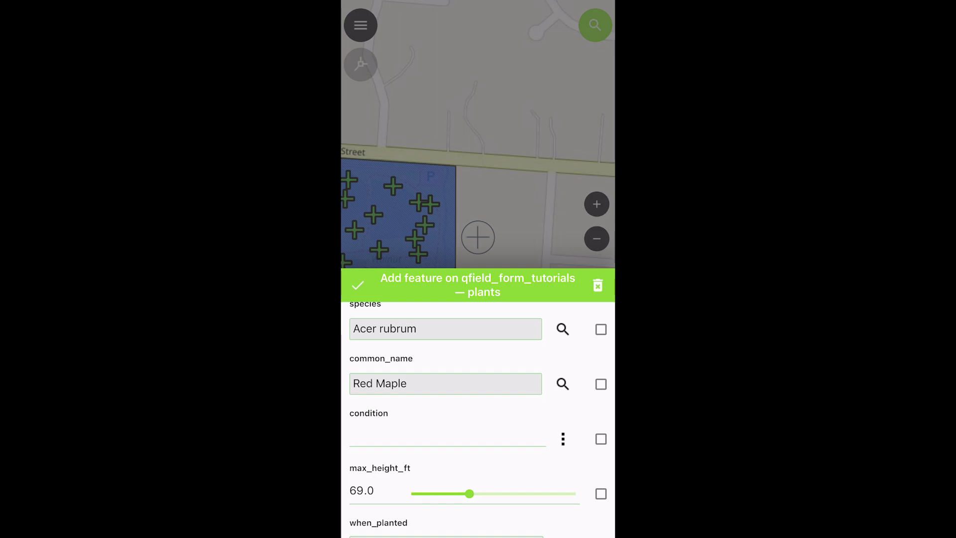
{"action": "left_click", "coordinate": [407, 383]}
{"action": "key", "text": "BackSpace"}
{"action": "key", "text": "BackSpace"}
{"action": "key", "text": "BackSpace"}
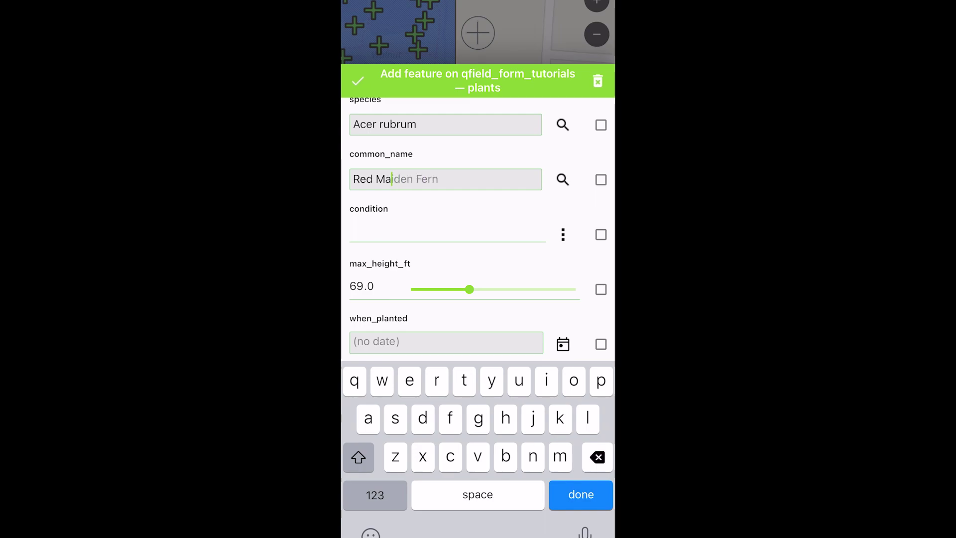
{"action": "key", "text": "BackSpace"}
{"action": "key", "text": "BackSpace"}
{"action": "key", "text": "BackSpace"}
{"action": "key", "text": "BackSpace"}
{"action": "key", "text": "BackSpace"}
{"action": "key", "text": "BackSpace"}
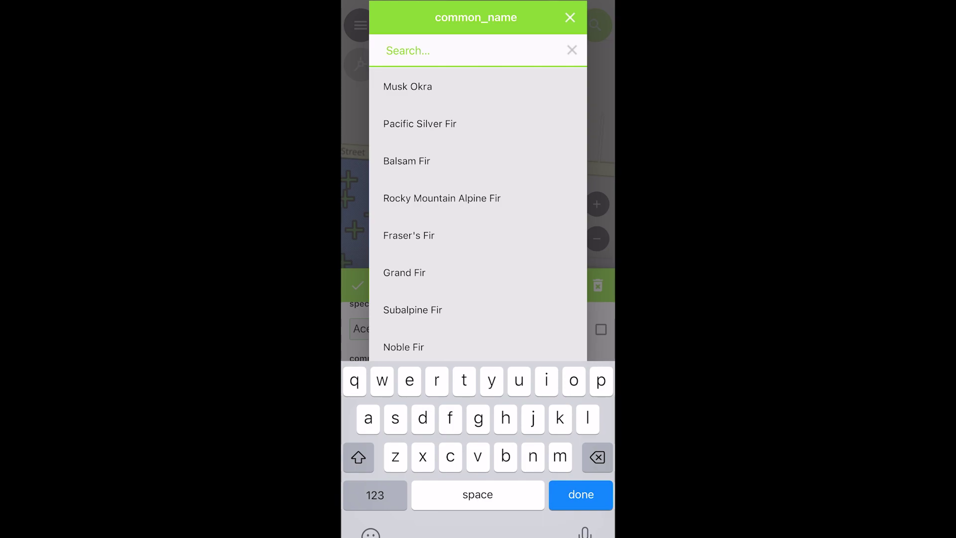
{"action": "type", "text": "j"}
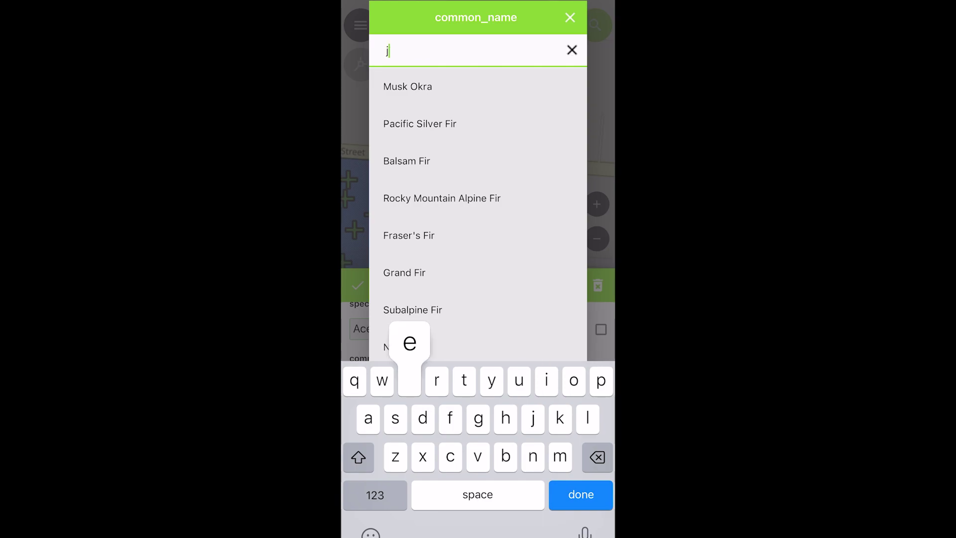
{"action": "type", "text": "ew"}
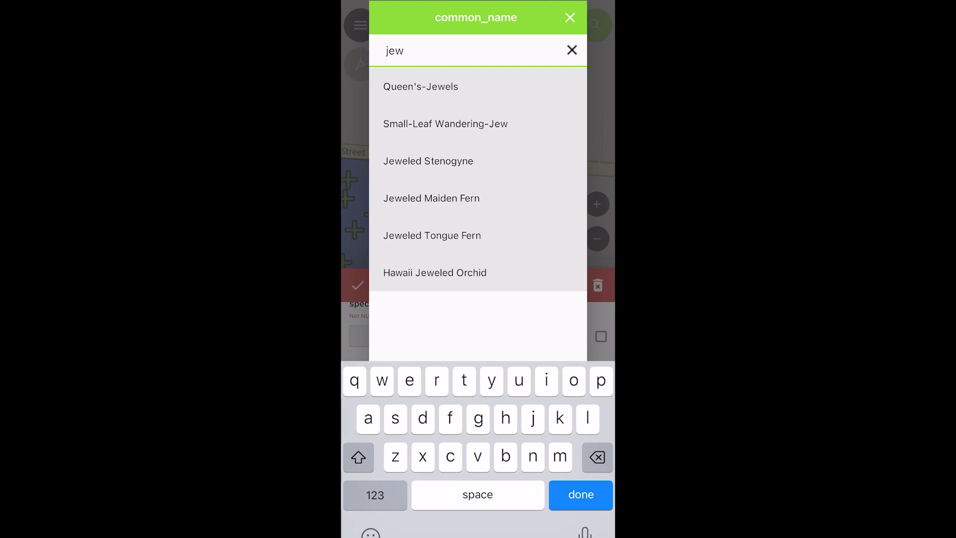
{"action": "left_click", "coordinate": [432, 236]}
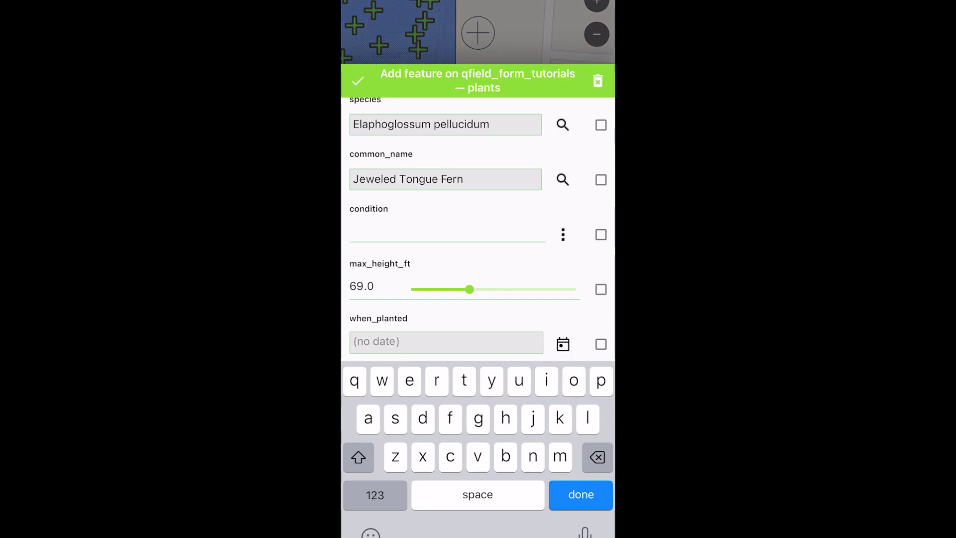
{"action": "key", "text": "Return"}
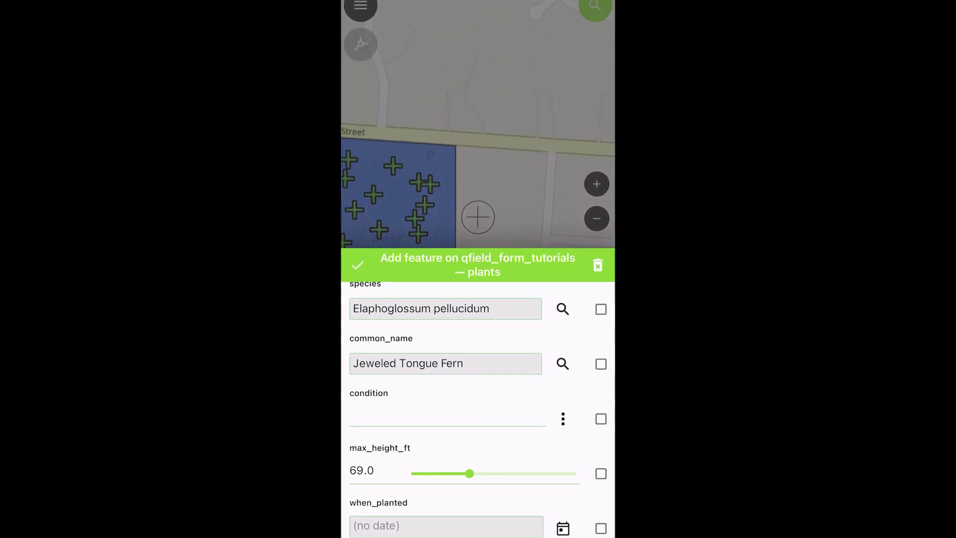